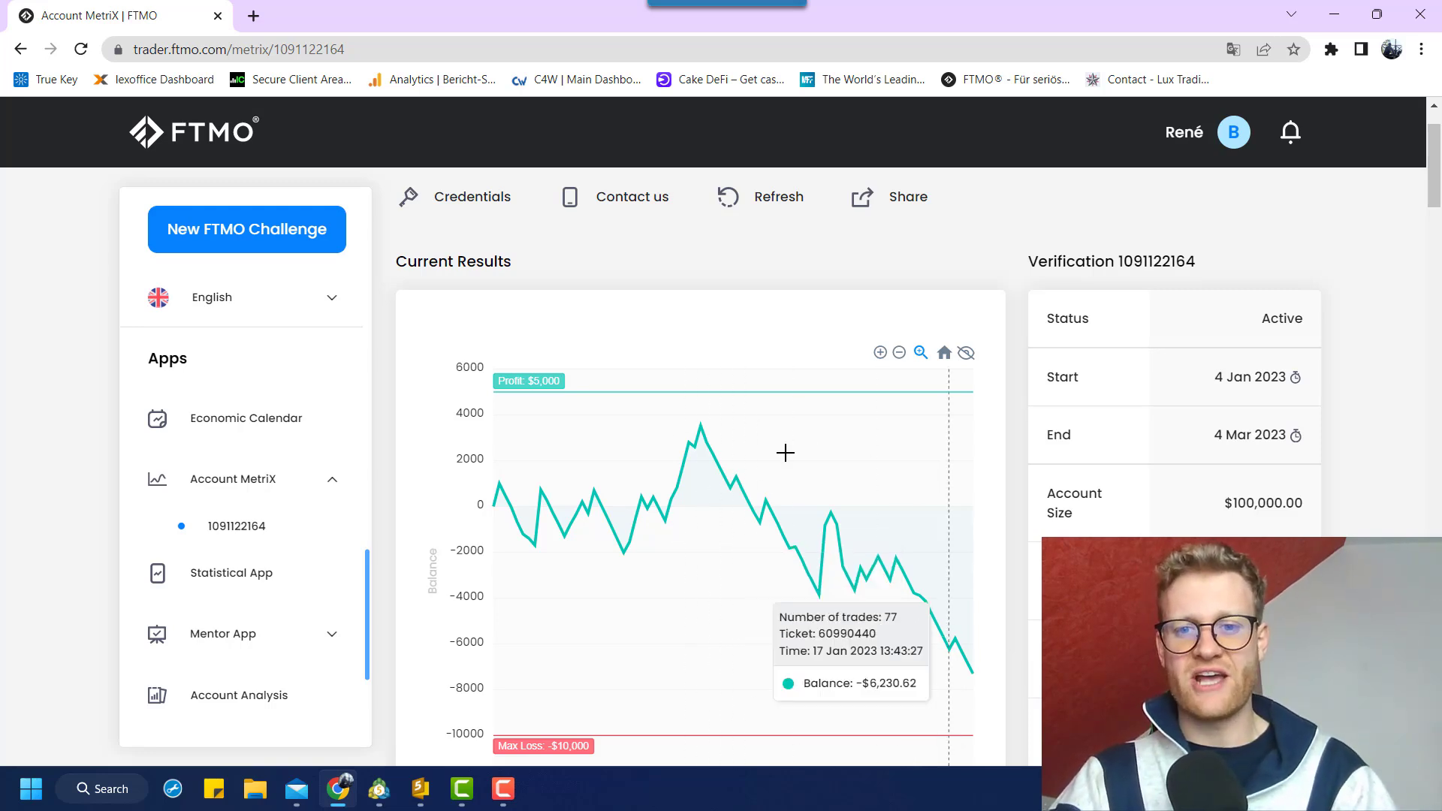
- Switch from the FTMO results page to MetaTrader 5 and start a visual backtest of Range Breakout Prop Trading on EURUSD, M1
{"action": "scroll", "coordinate": [1038, 481], "scroll_direction": "up", "scroll_amount": 1}
{"action": "scroll", "coordinate": [1038, 481], "scroll_direction": "down", "scroll_amount": 2}
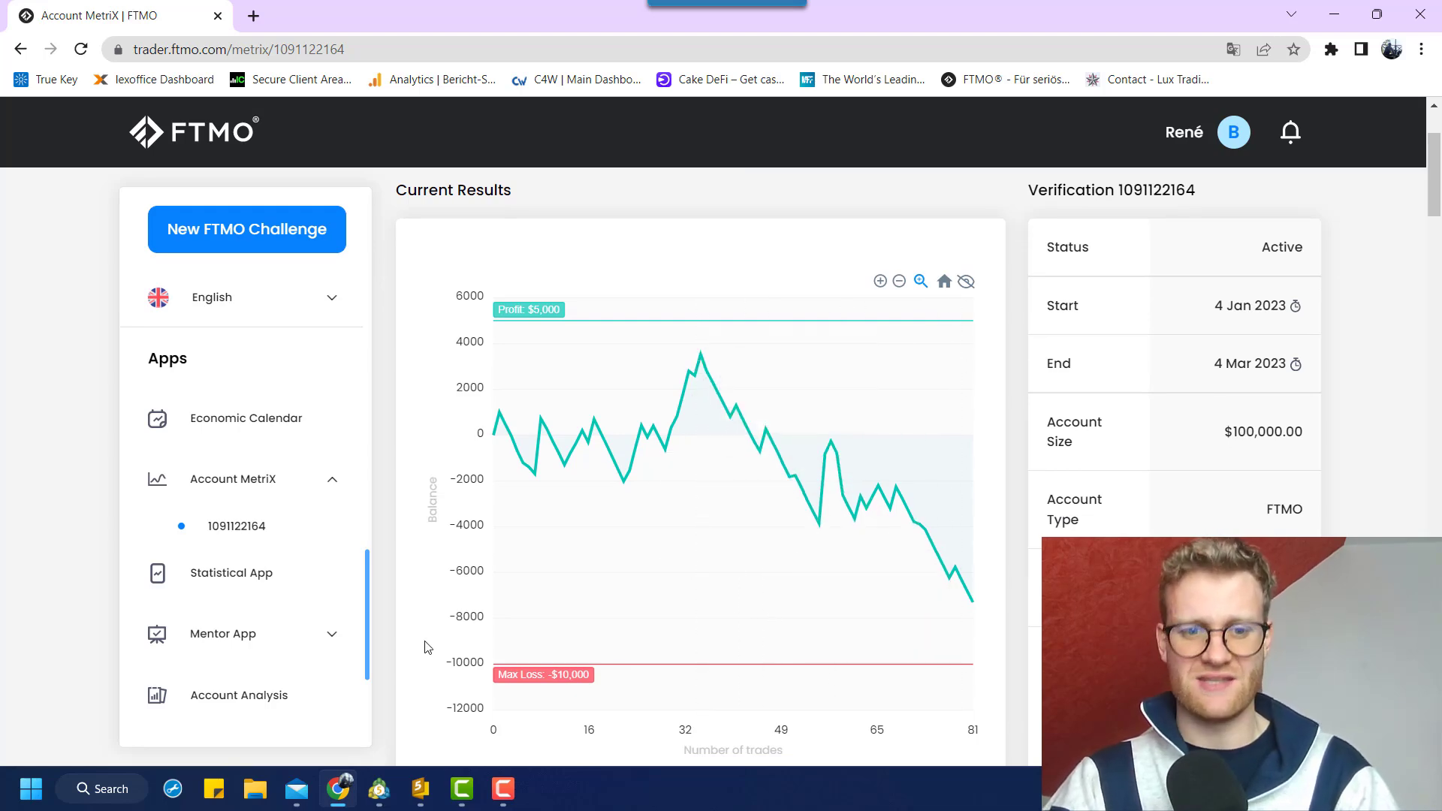
{"action": "left_click", "coordinate": [385, 790]}
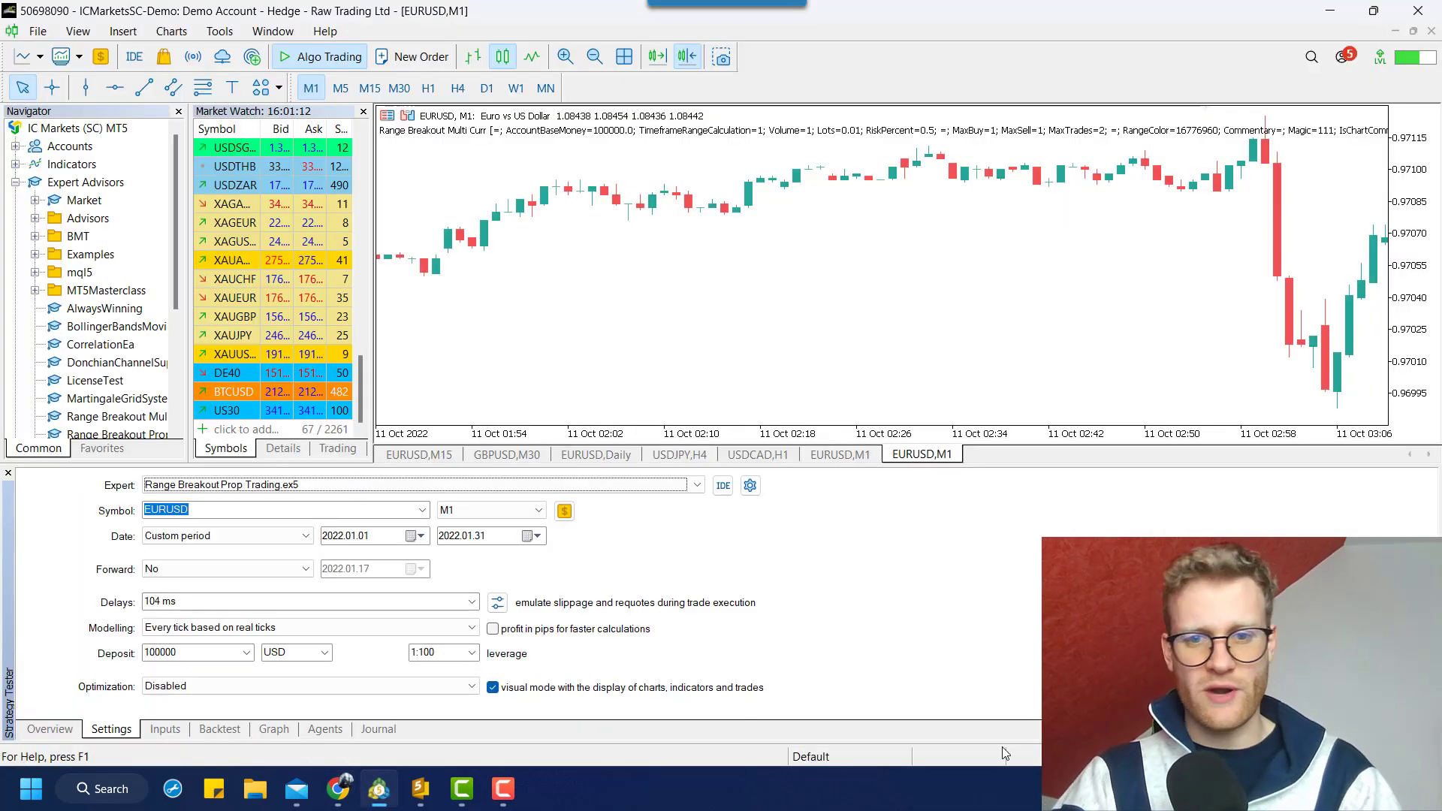
{"action": "left_click", "coordinate": [1389, 706]}
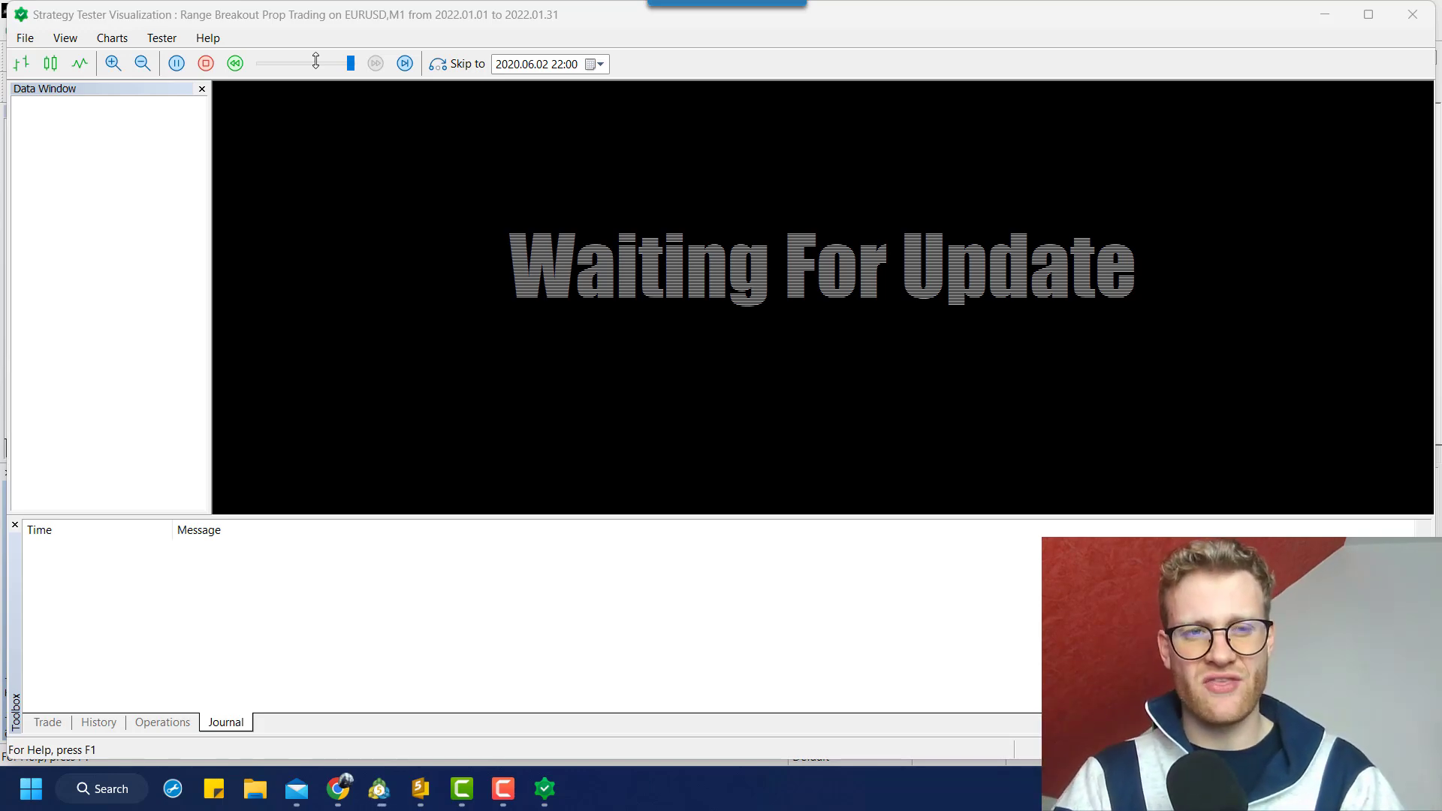
- Examine the highlighted breakout range and its order levels on the EURUSD,M1 test chart, and close the visualization
{"action": "mouse_move", "coordinate": [405, 792]}
{"action": "left_click", "coordinate": [409, 666]}
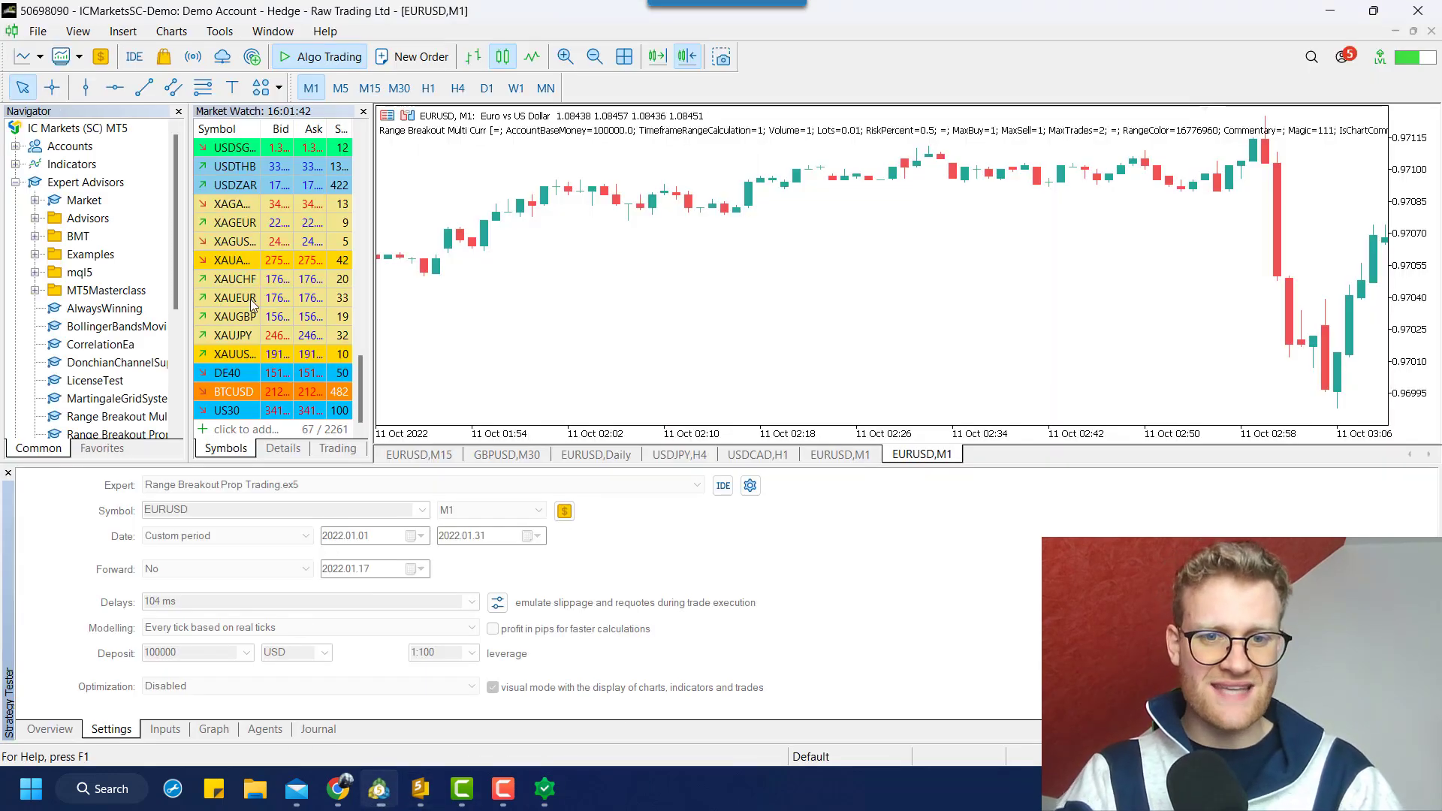
{"action": "left_click", "coordinate": [550, 800]}
{"action": "mouse_move", "coordinate": [418, 487]}
{"action": "left_mouse_down"}
{"action": "mouse_move", "coordinate": [404, 488]}
{"action": "mouse_move", "coordinate": [430, 487]}
{"action": "left_mouse_up"}
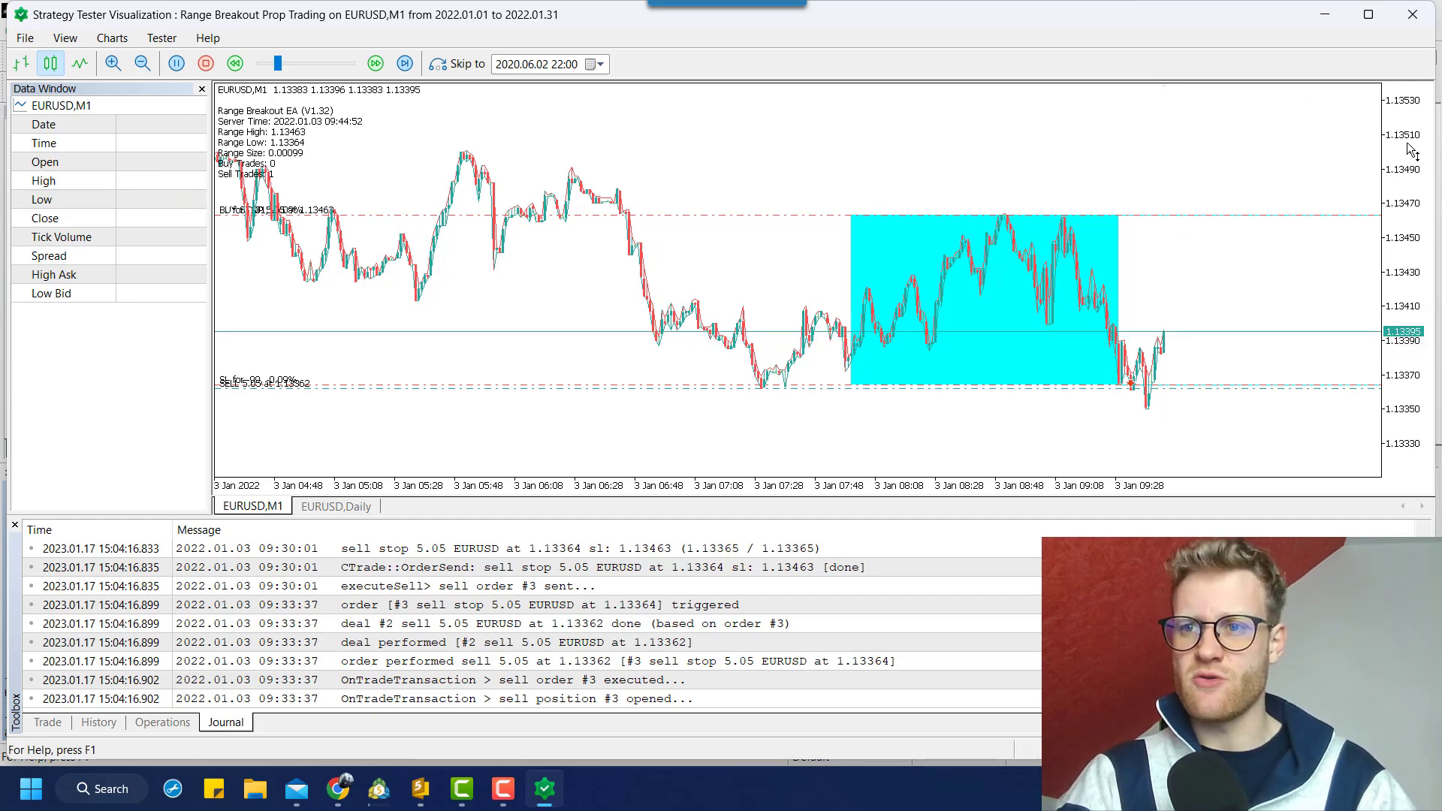
{"action": "left_click_drag", "start_coordinate": [1408, 230], "coordinate": [788, 122]}
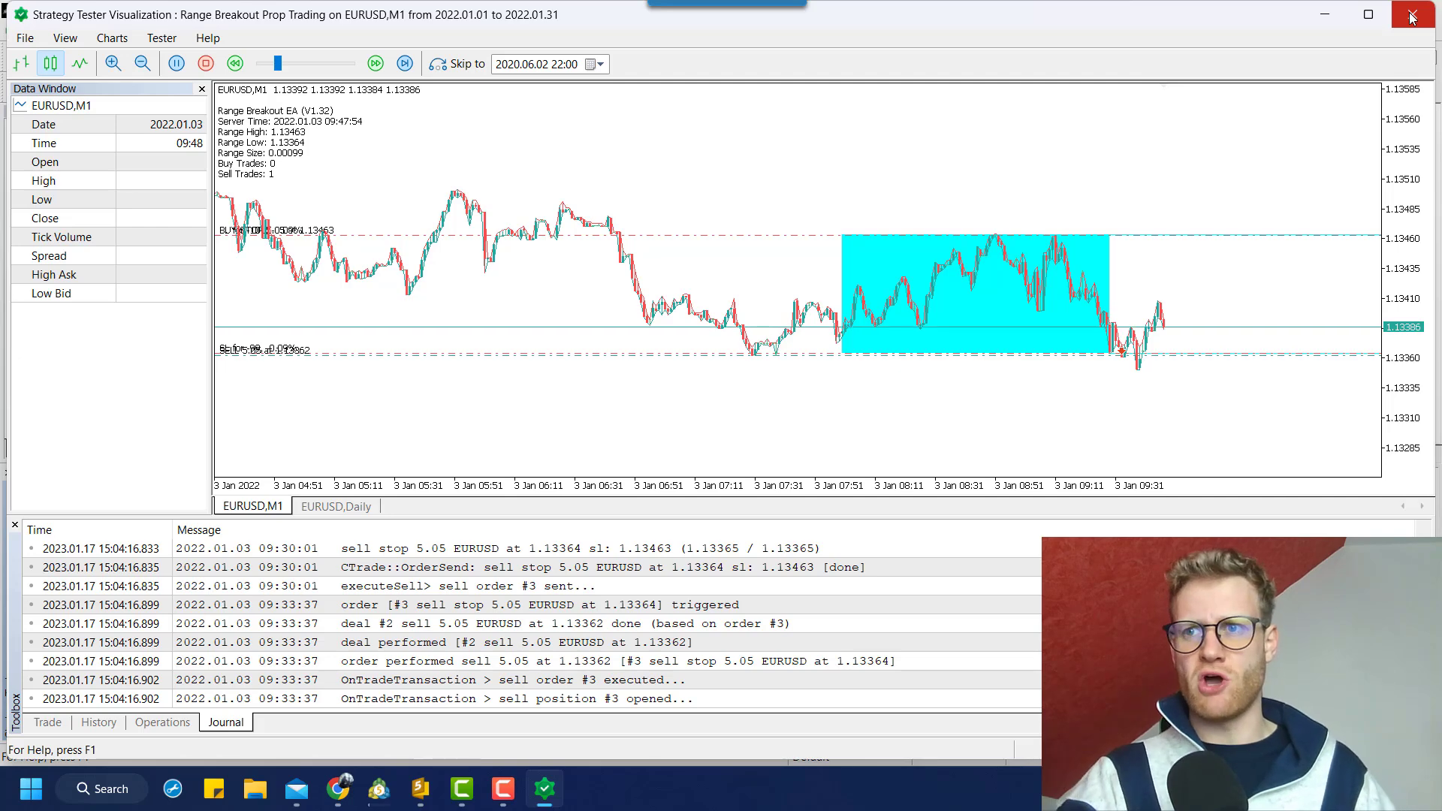
{"action": "left_click", "coordinate": [1412, 17]}
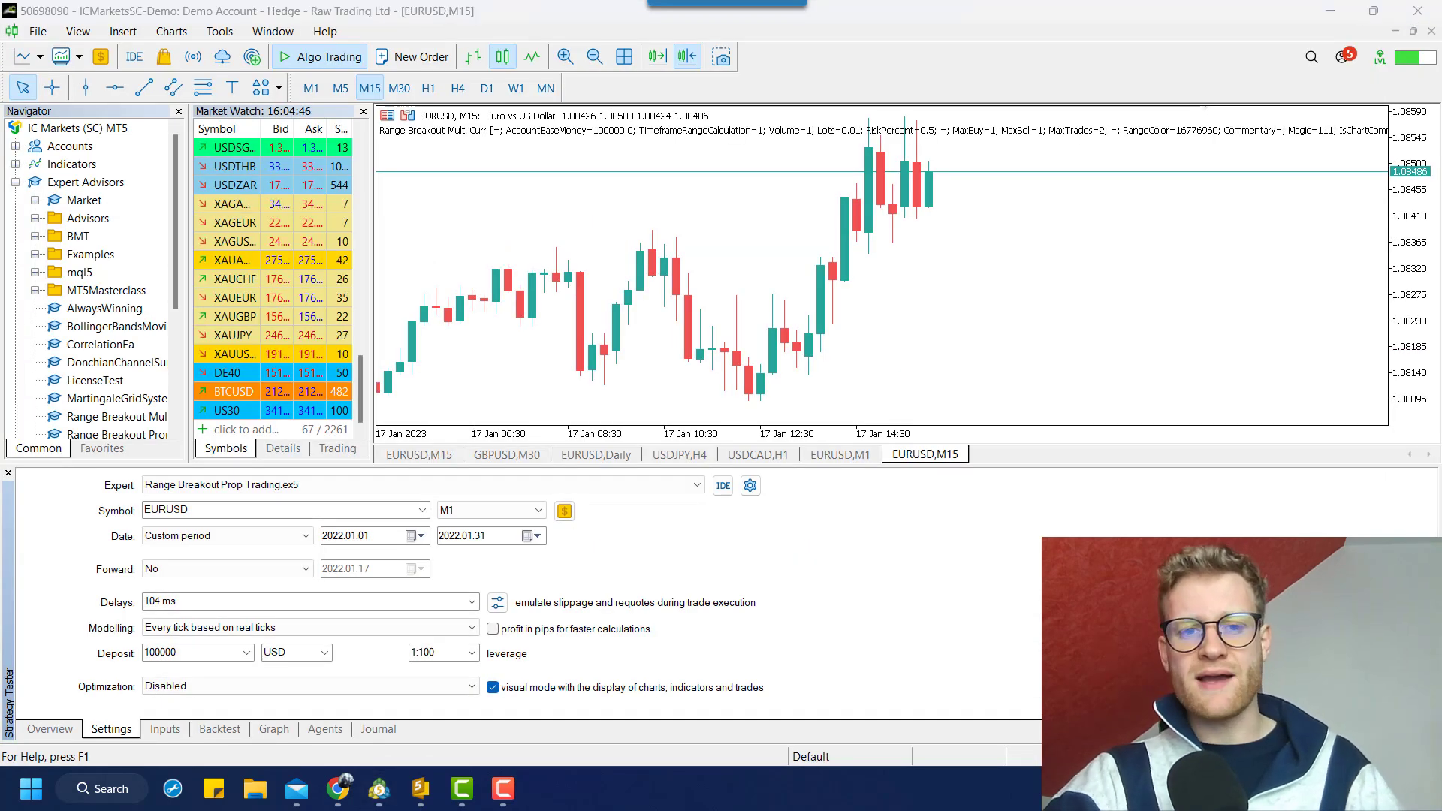
- Select Range Breakout Multi Curr.ex5 as the tester's expert and start its visual backtest on EURUSD, M1
{"action": "left_click", "coordinate": [426, 489]}
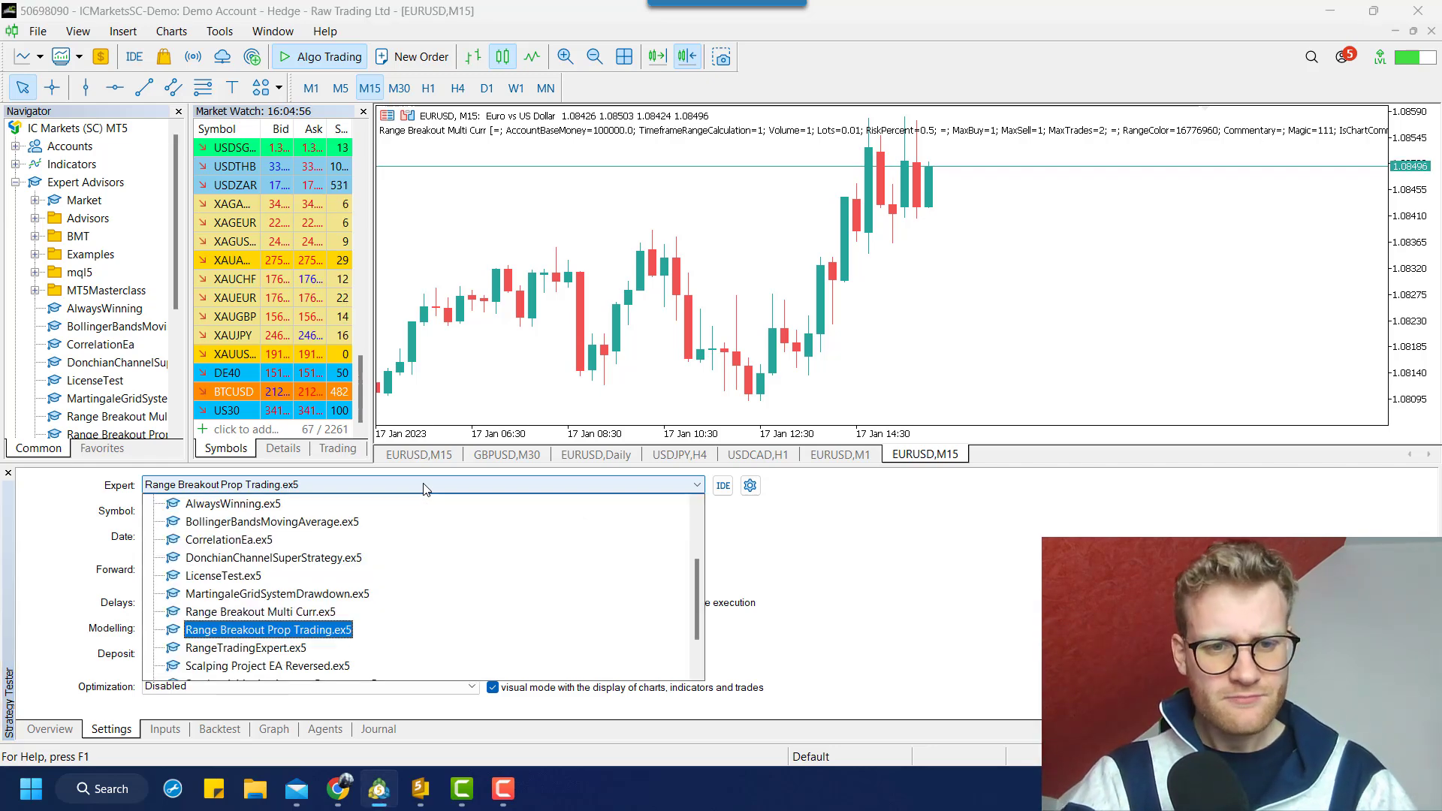
{"action": "left_click", "coordinate": [282, 613]}
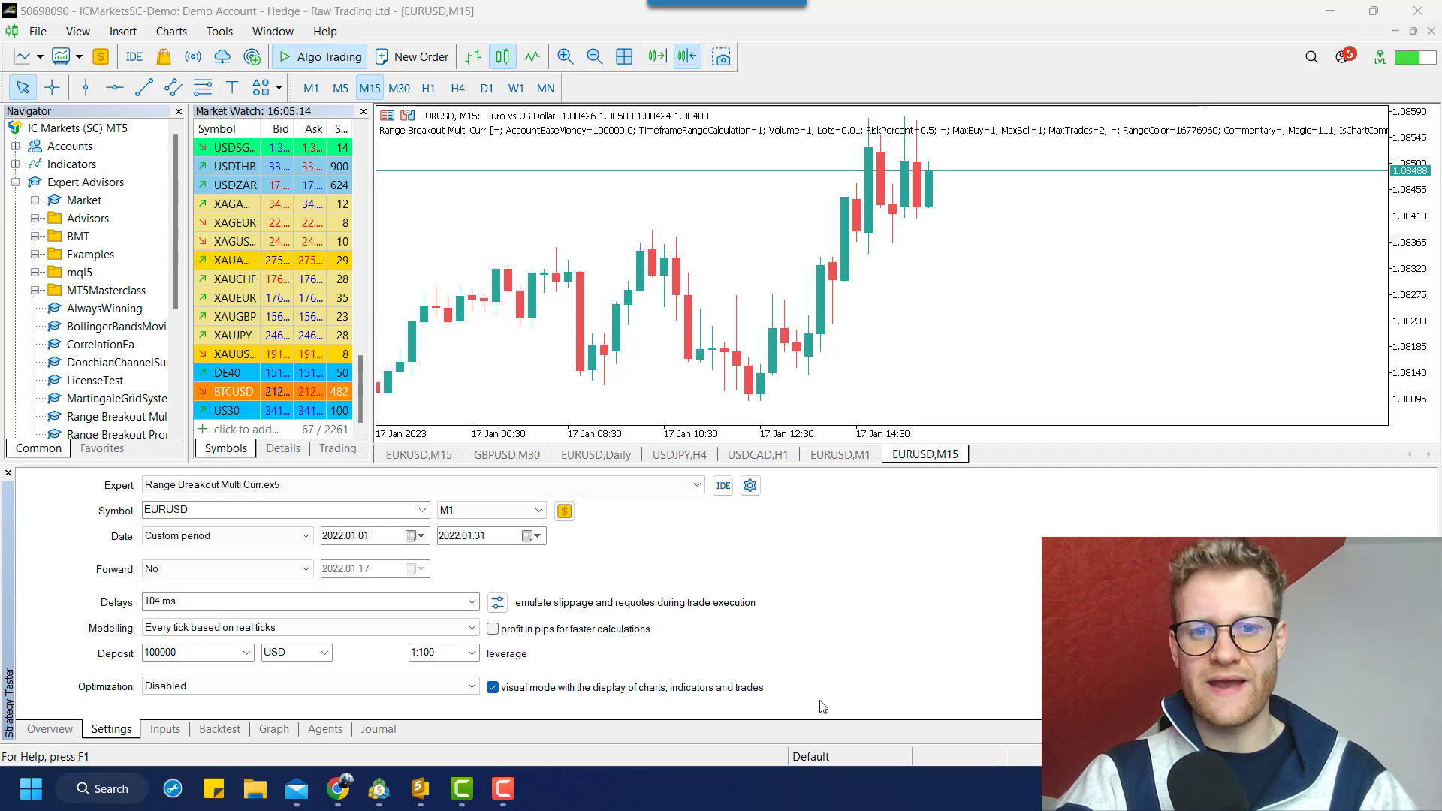
{"action": "left_click", "coordinate": [487, 486]}
{"action": "left_click", "coordinate": [385, 488]}
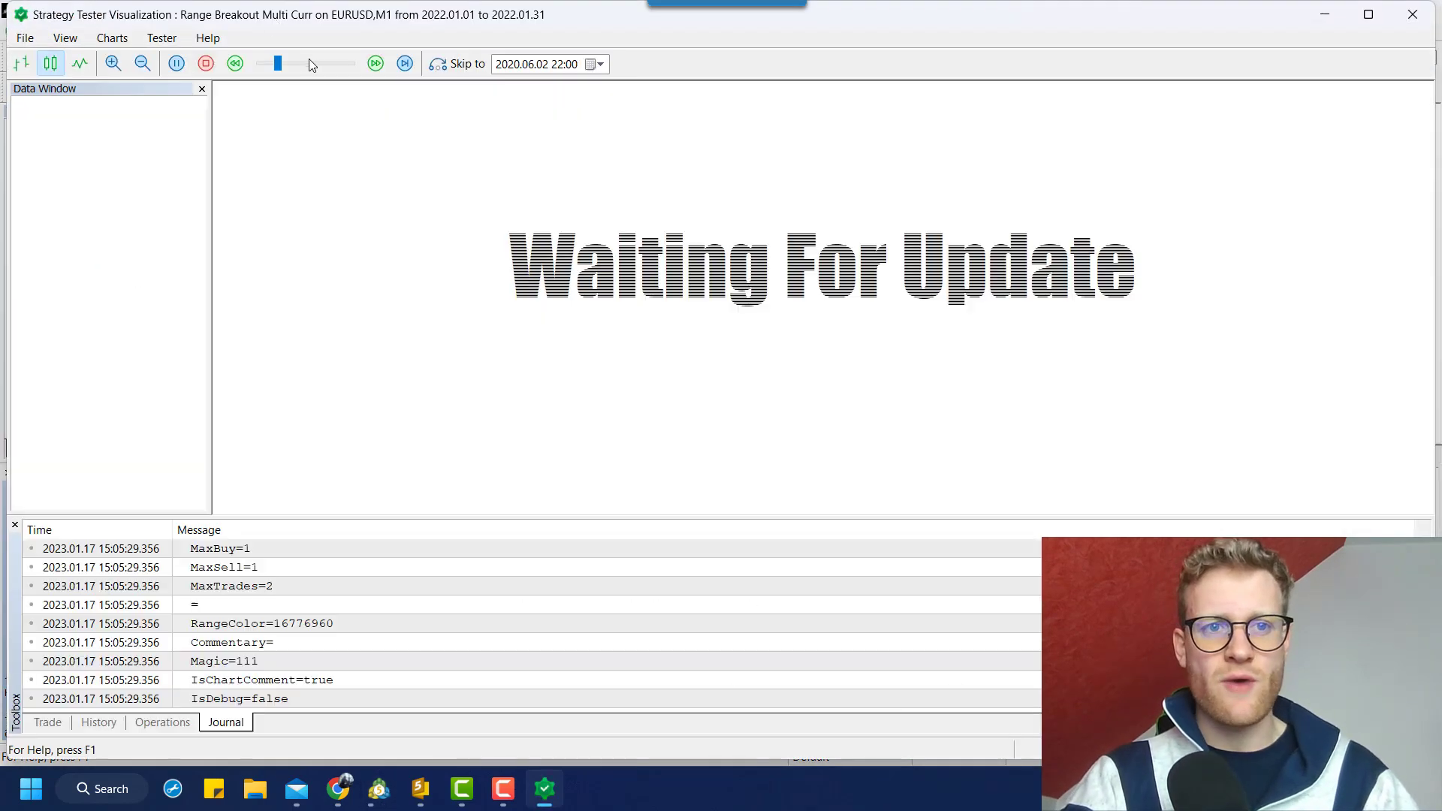
- Speed up the playback to reach 3 January 2022 at 09:00, and slow it back down
{"action": "left_click", "coordinate": [308, 61]}
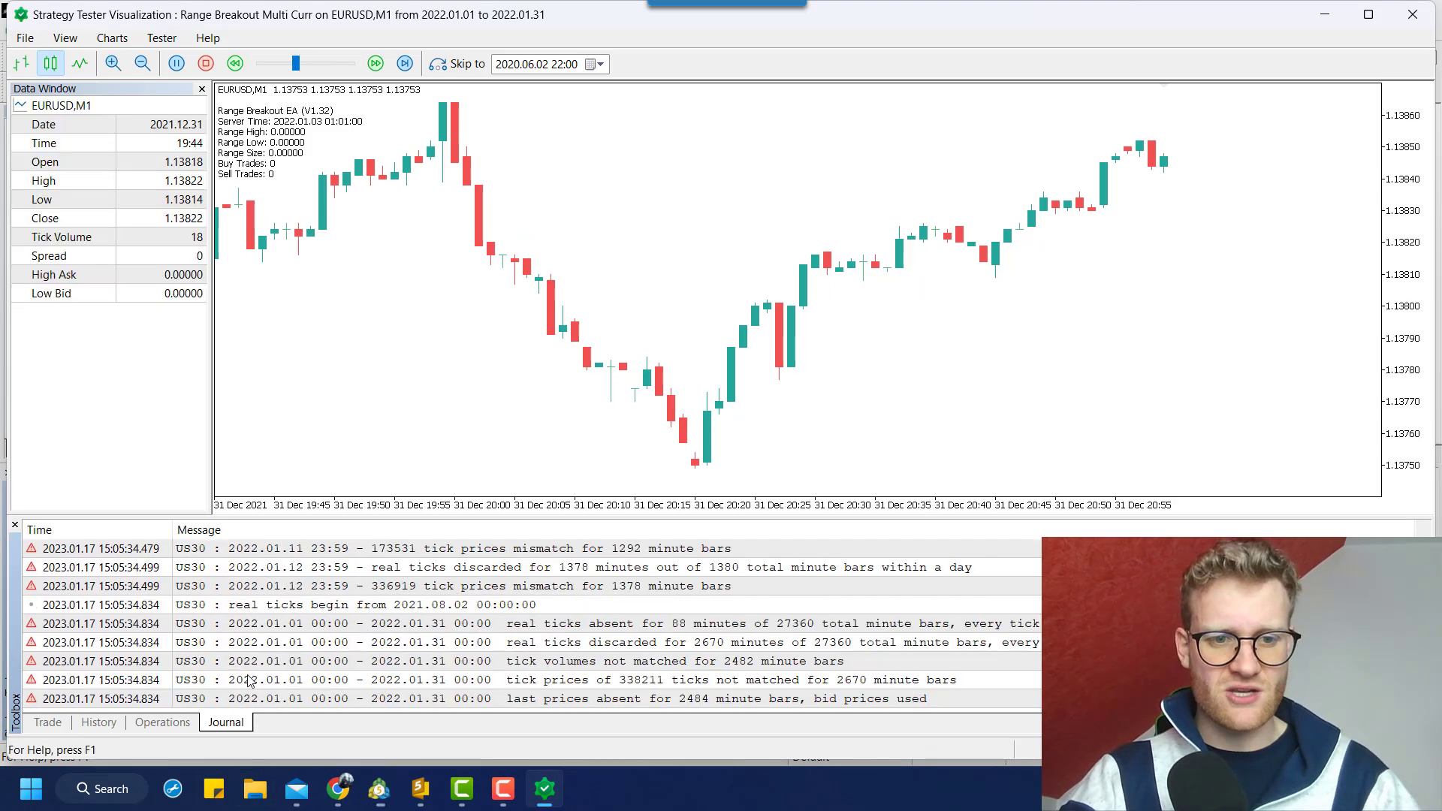
{"action": "left_click_drag", "start_coordinate": [296, 64], "coordinate": [331, 66]}
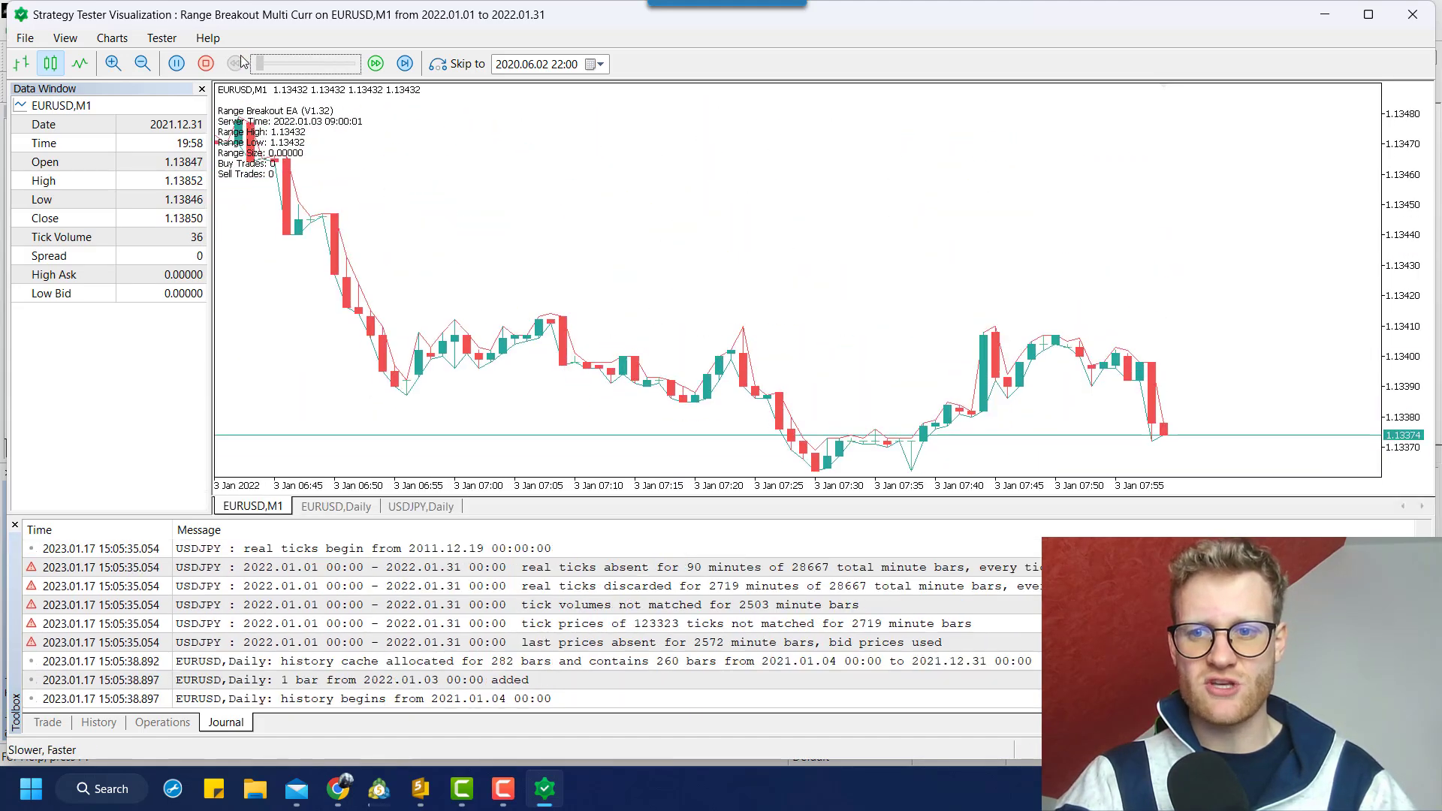
{"action": "left_click_drag", "start_coordinate": [331, 66], "coordinate": [276, 64]}
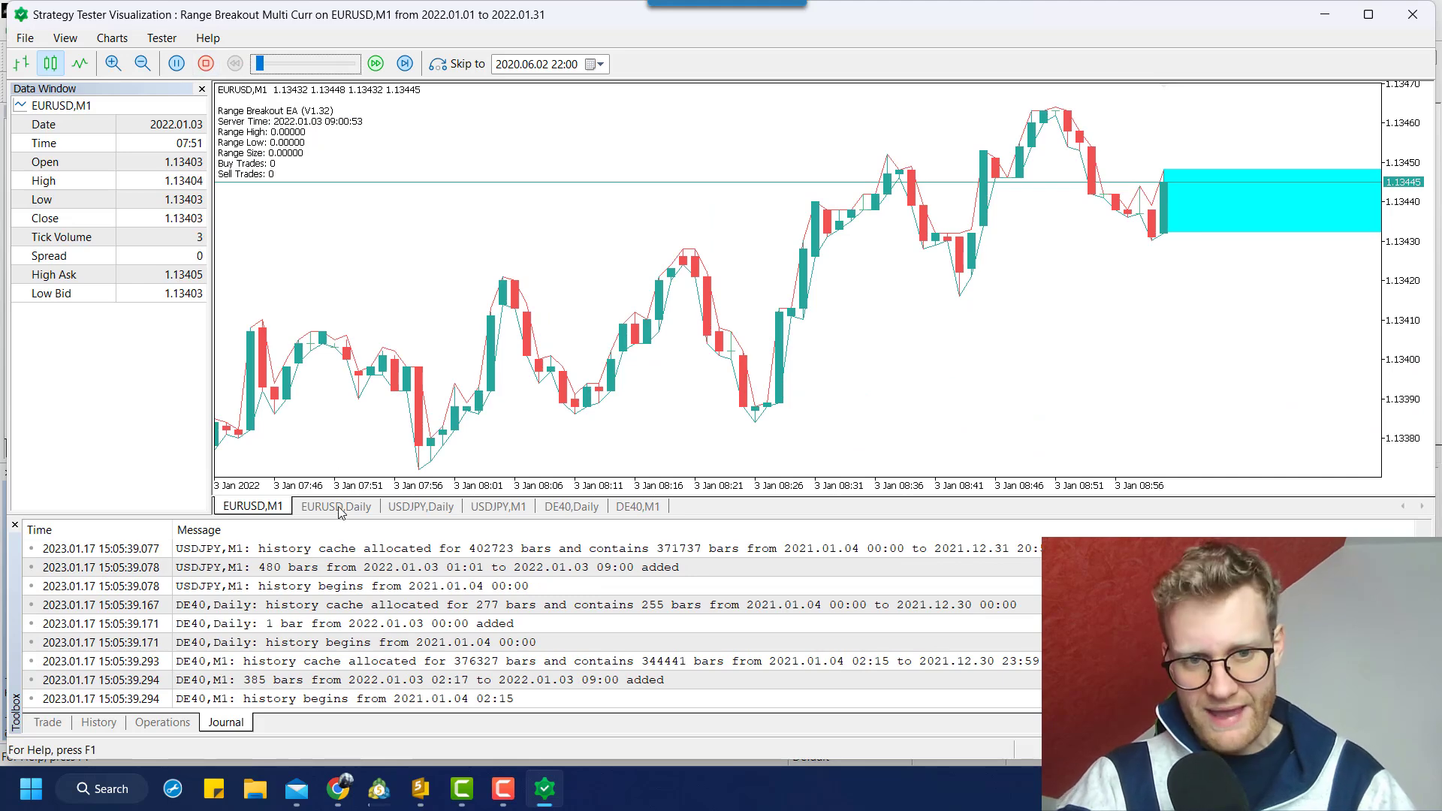
- View the EURUSD, USDJPY and DE40 charts that the multi-currency expert opened, finishing on DE40,M1
{"action": "left_click", "coordinate": [337, 508]}
{"action": "left_click", "coordinate": [409, 506]}
{"action": "left_click", "coordinate": [474, 508]}
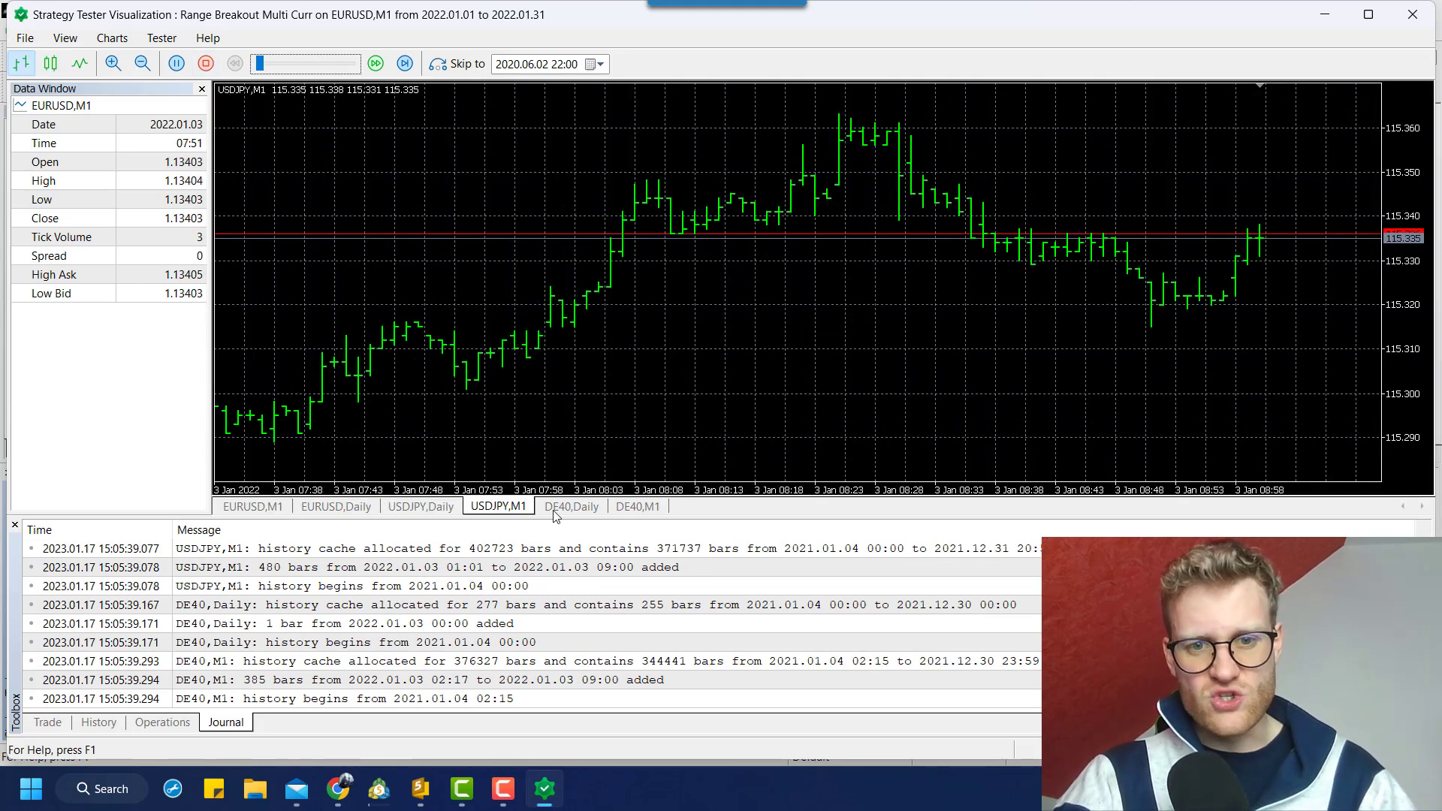
{"action": "left_click", "coordinate": [570, 507]}
{"action": "left_click", "coordinate": [634, 507]}
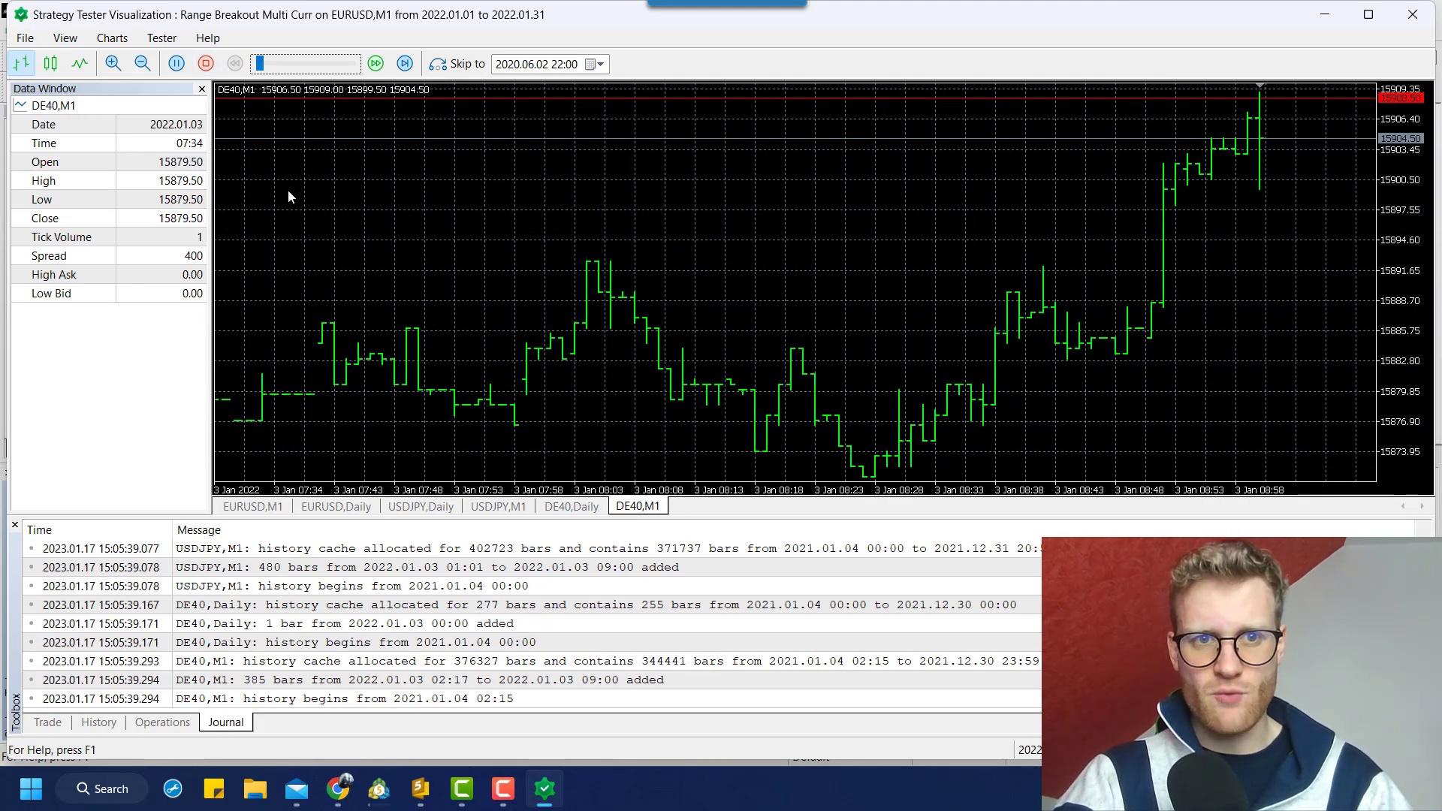
- Compress the DE40,M1 price scale to see the stop loss and take profit levels, and review the open and pending trades
{"action": "left_click_drag", "start_coordinate": [261, 64], "coordinate": [164, 77]}
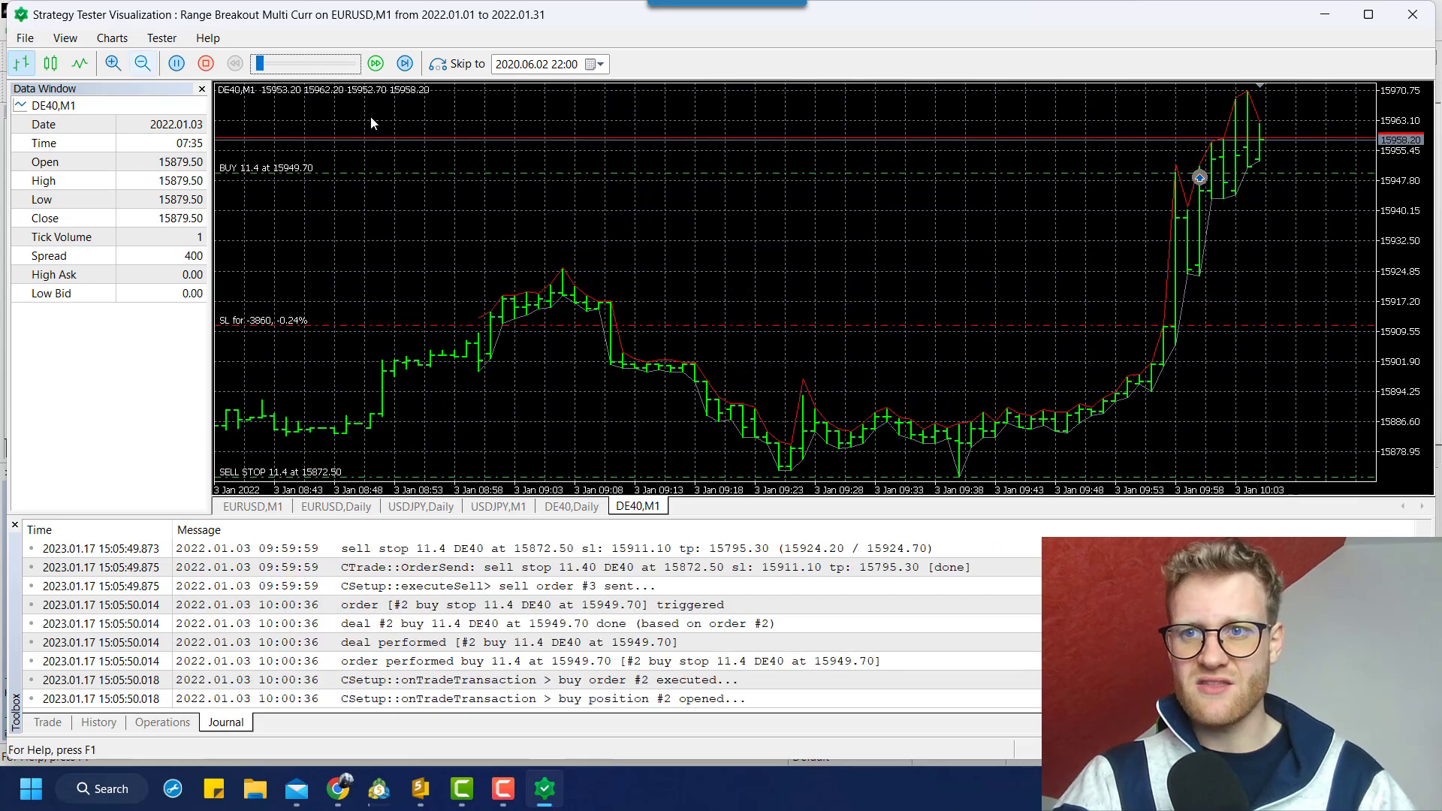
{"action": "left_click_drag", "start_coordinate": [1389, 242], "coordinate": [1389, 420]}
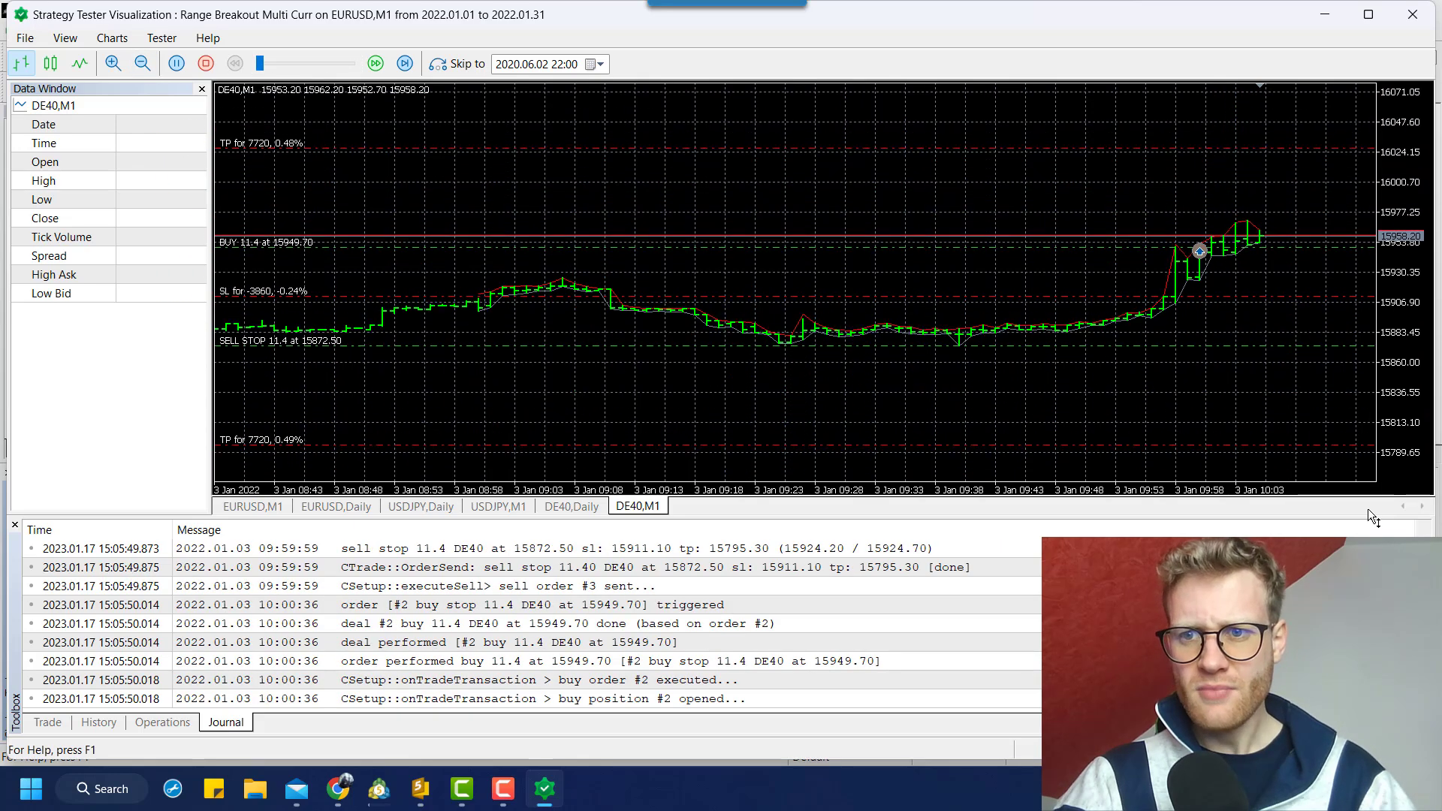
{"action": "left_click", "coordinate": [242, 507]}
{"action": "left_click", "coordinate": [639, 508]}
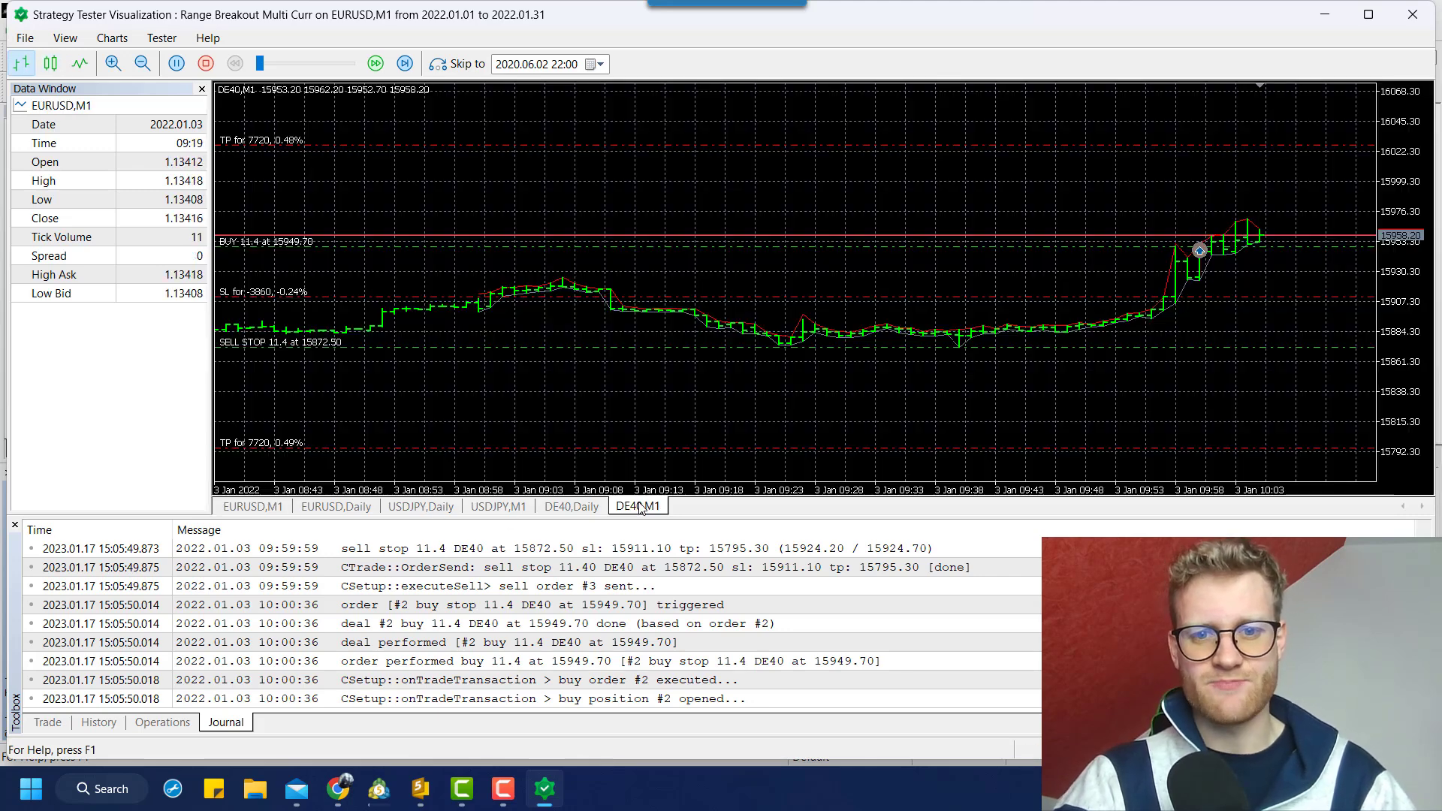
{"action": "left_click", "coordinate": [47, 723]}
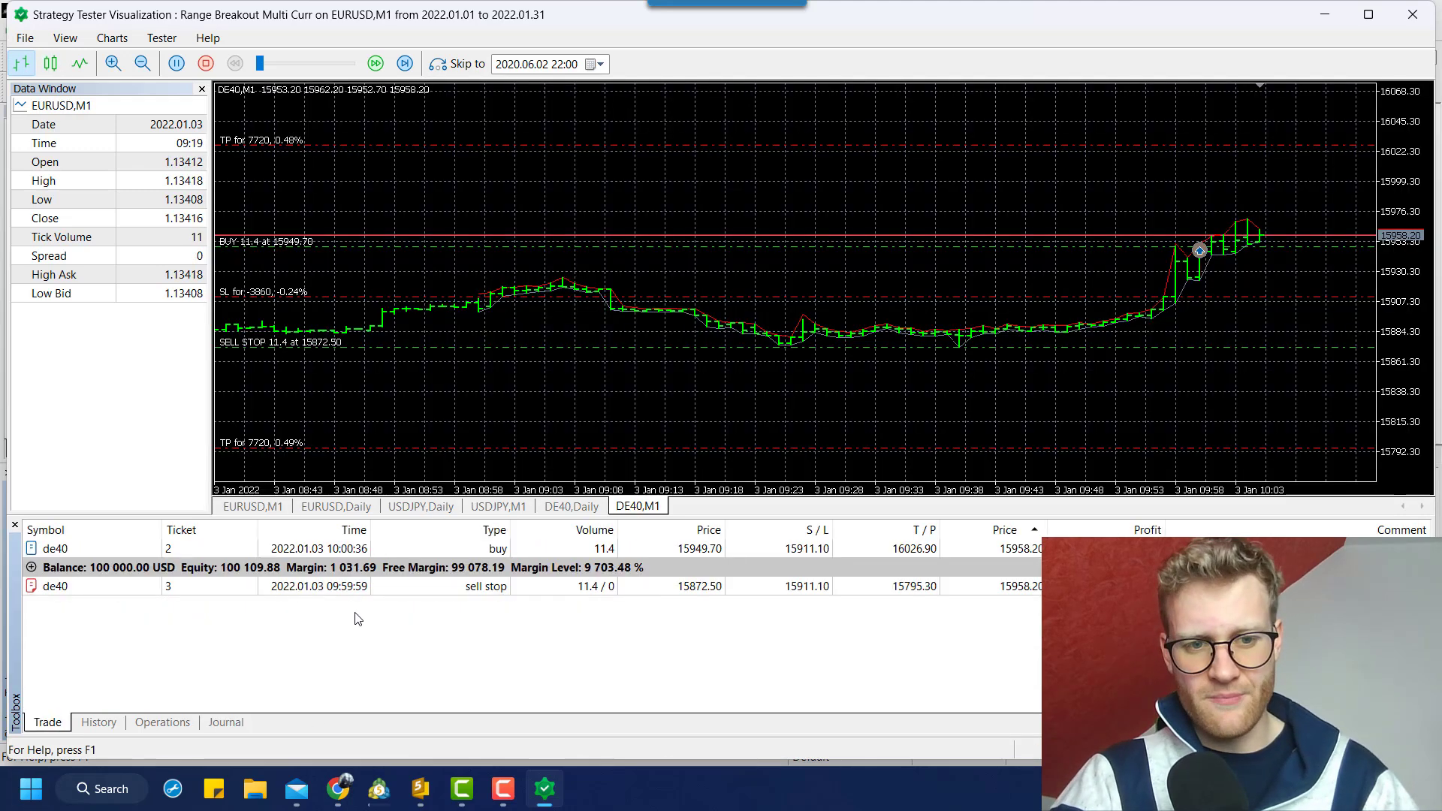
{"action": "left_click", "coordinate": [379, 789]}
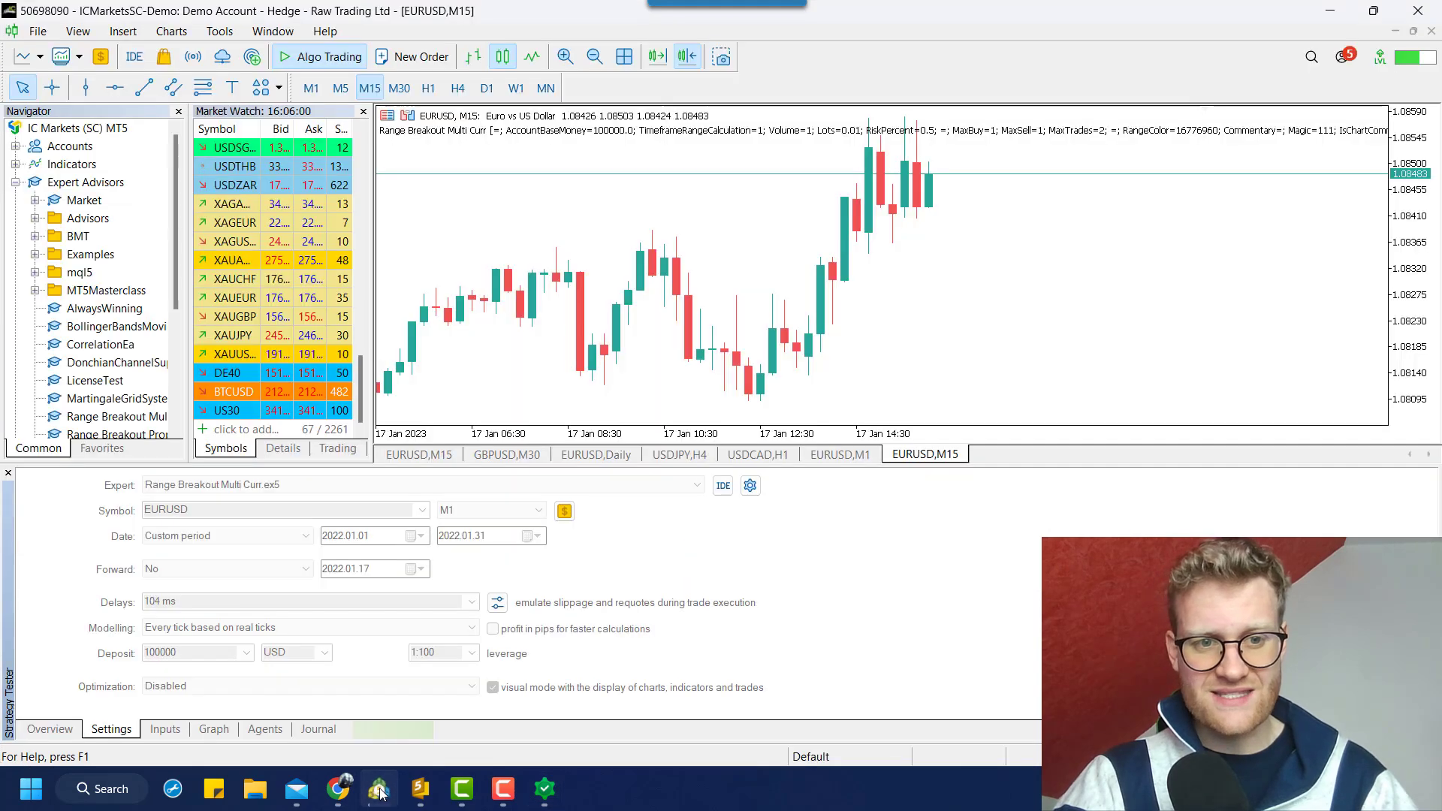
{"action": "left_click", "coordinate": [544, 788]}
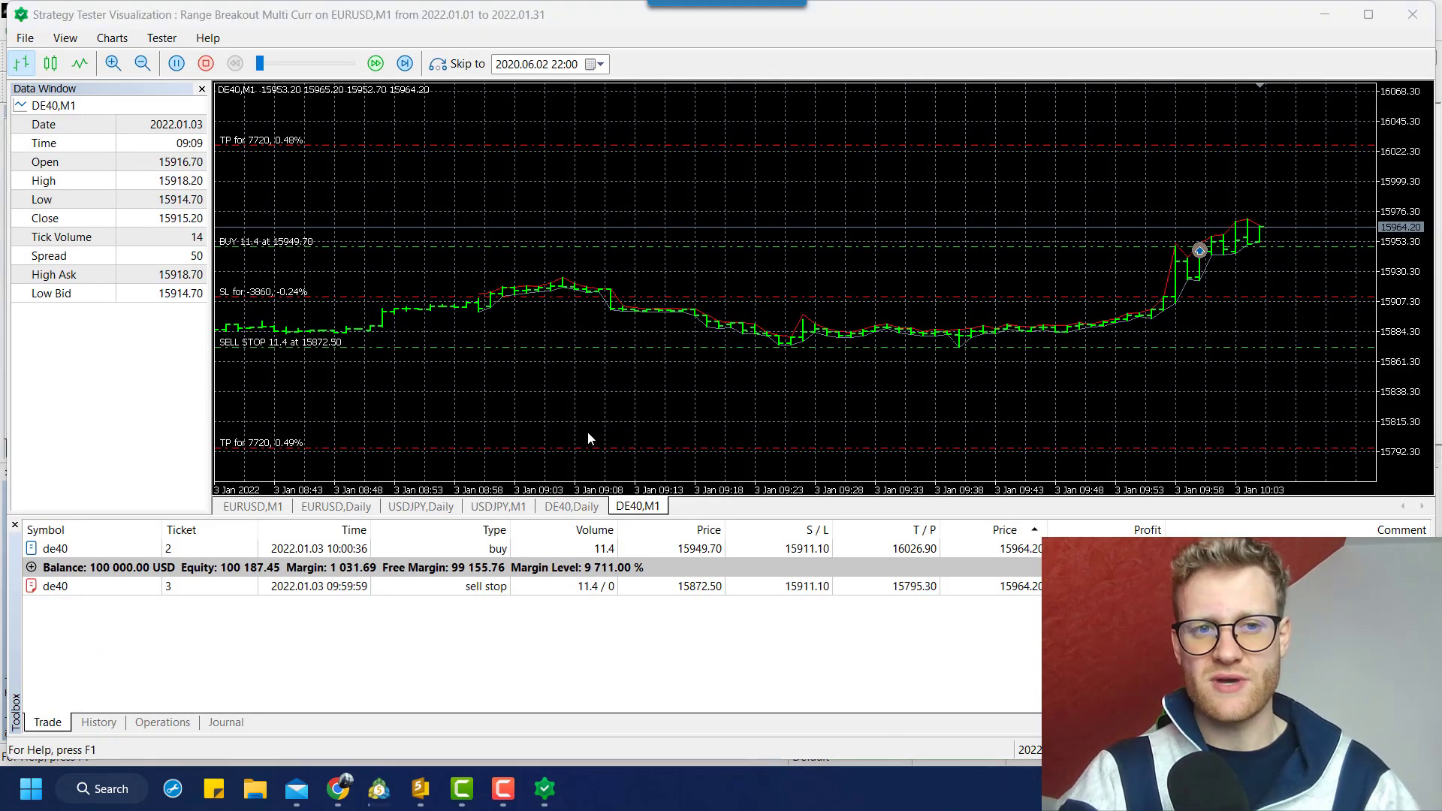
- Speed up the playback past the close of the DE40 buy trade, and slow it down around 10:43 on 3 January
{"action": "left_click", "coordinate": [305, 59]}
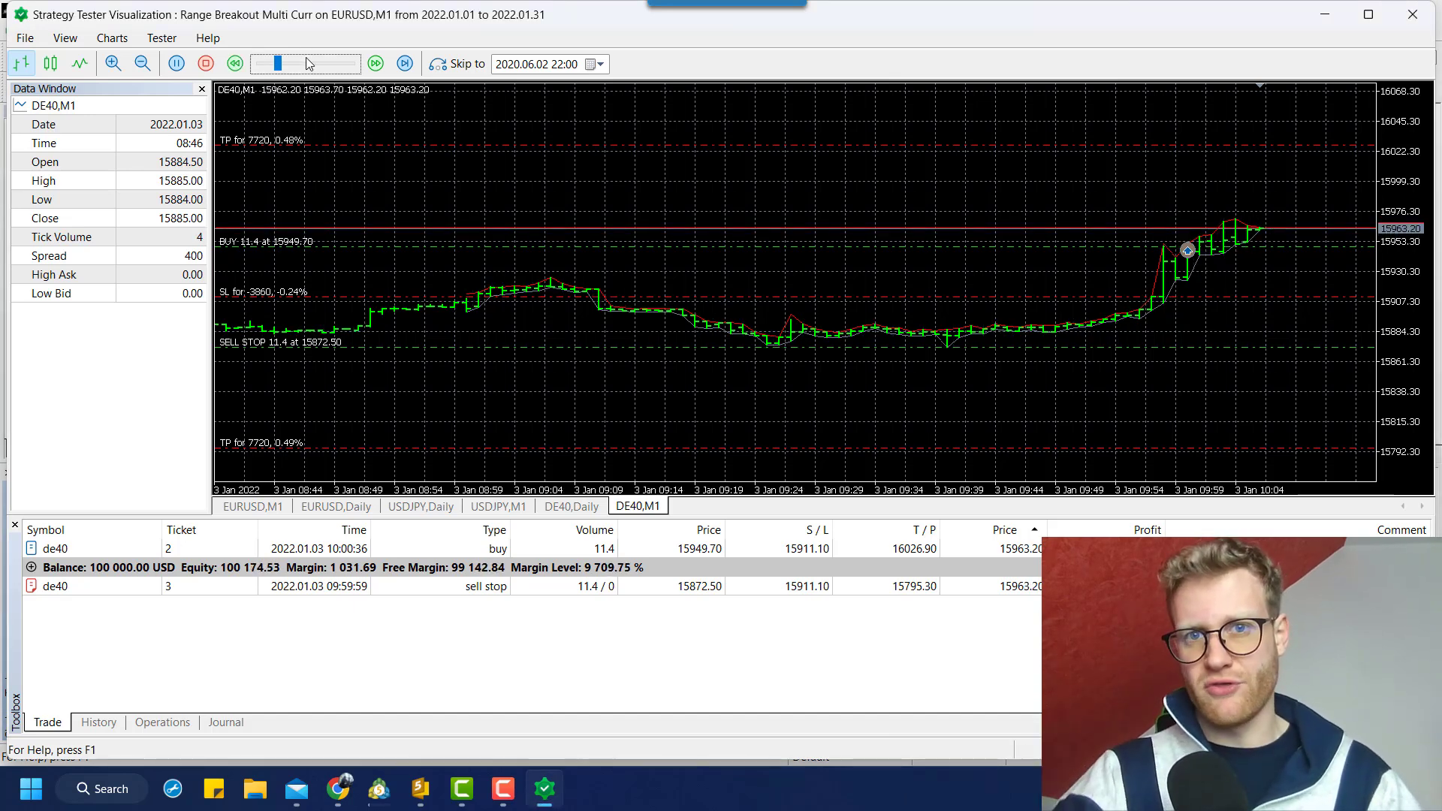
{"action": "left_click", "coordinate": [306, 58]}
{"action": "left_click", "coordinate": [313, 65]}
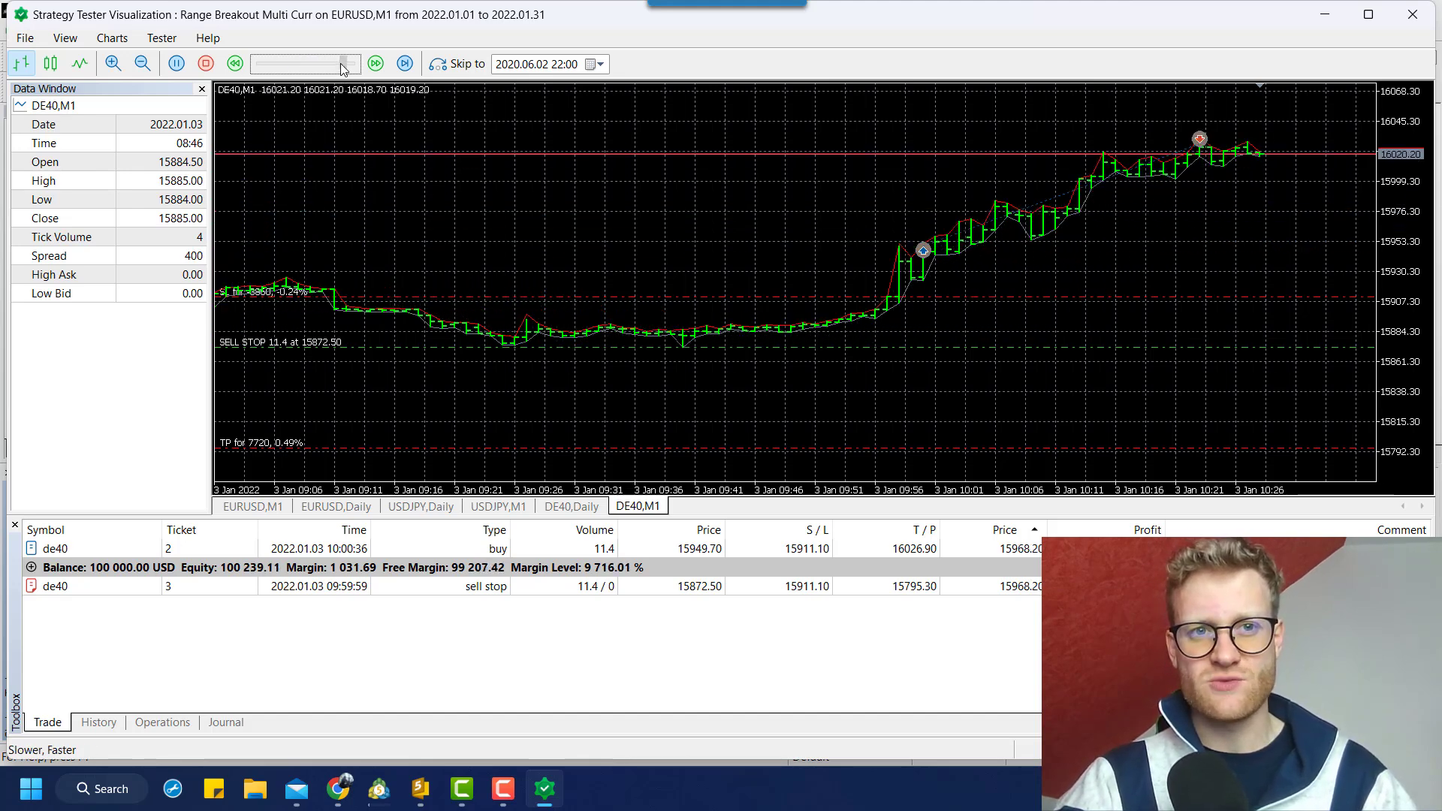
{"action": "left_click", "coordinate": [296, 68]}
{"action": "left_click_drag", "start_coordinate": [297, 67], "coordinate": [263, 60]}
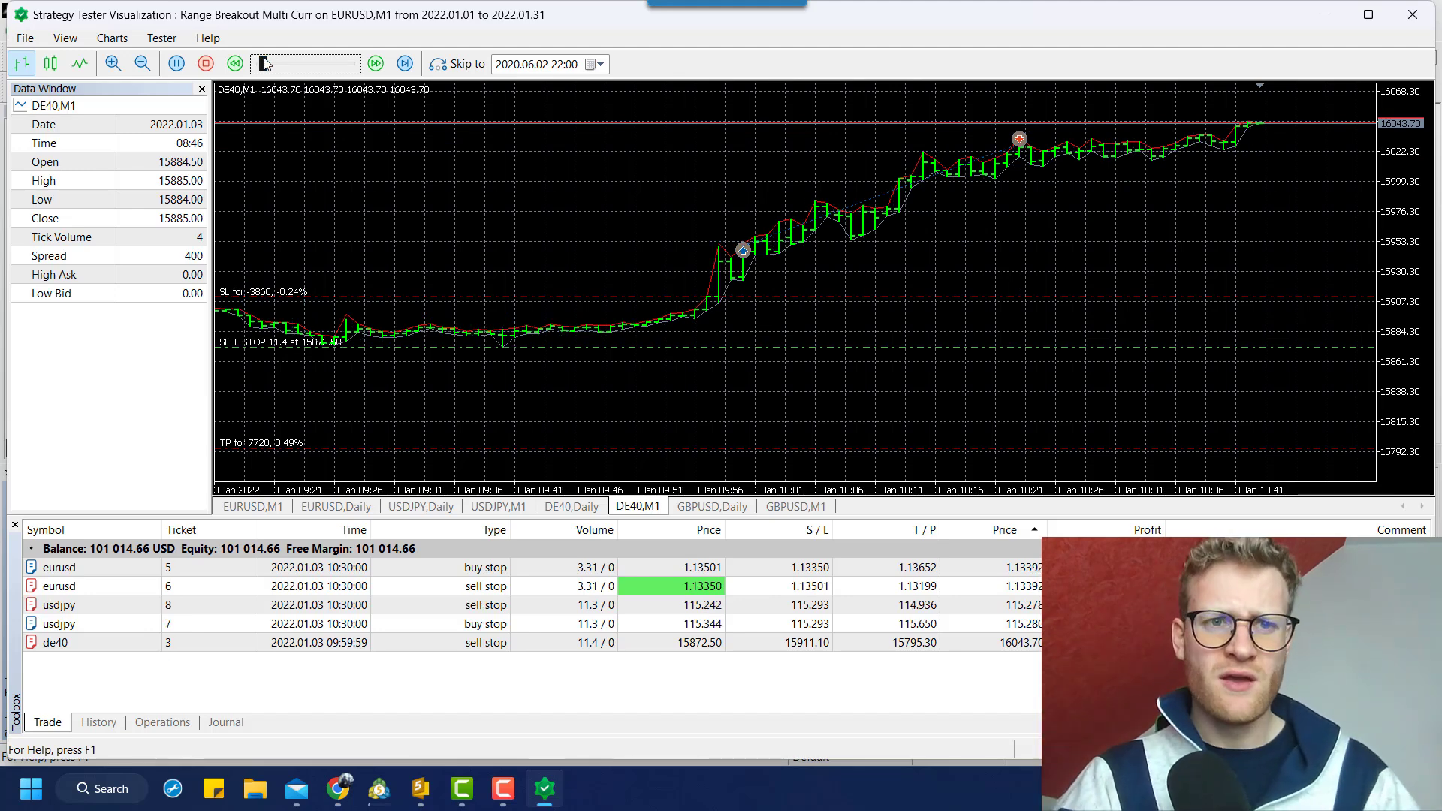
{"action": "left_click_drag", "start_coordinate": [265, 63], "coordinate": [269, 63]}
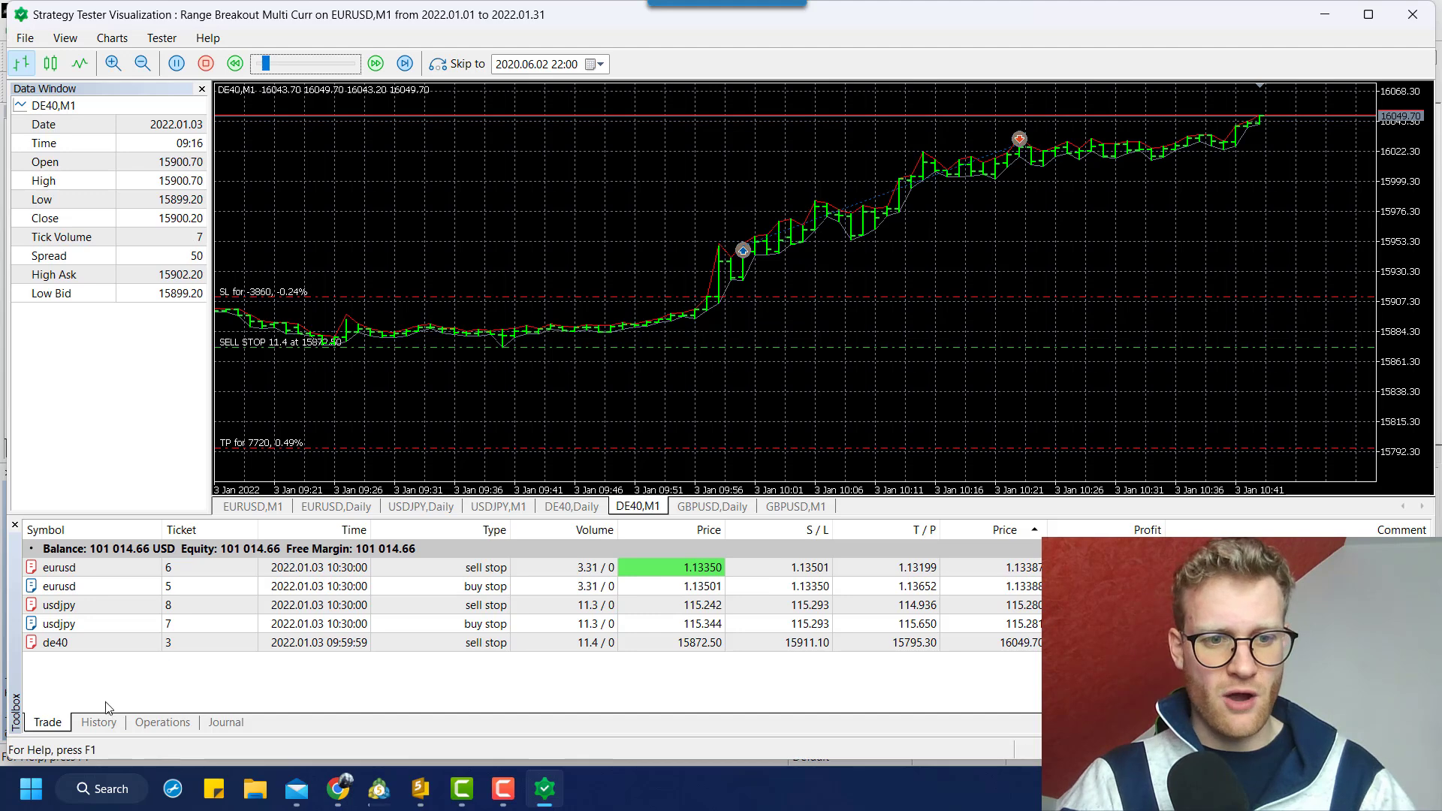
- Examine the pending orders and ranges on the EURUSD, GBPUSD and USDJPY M1 charts, compressing the time and price scales as needed
{"action": "left_click", "coordinate": [241, 587]}
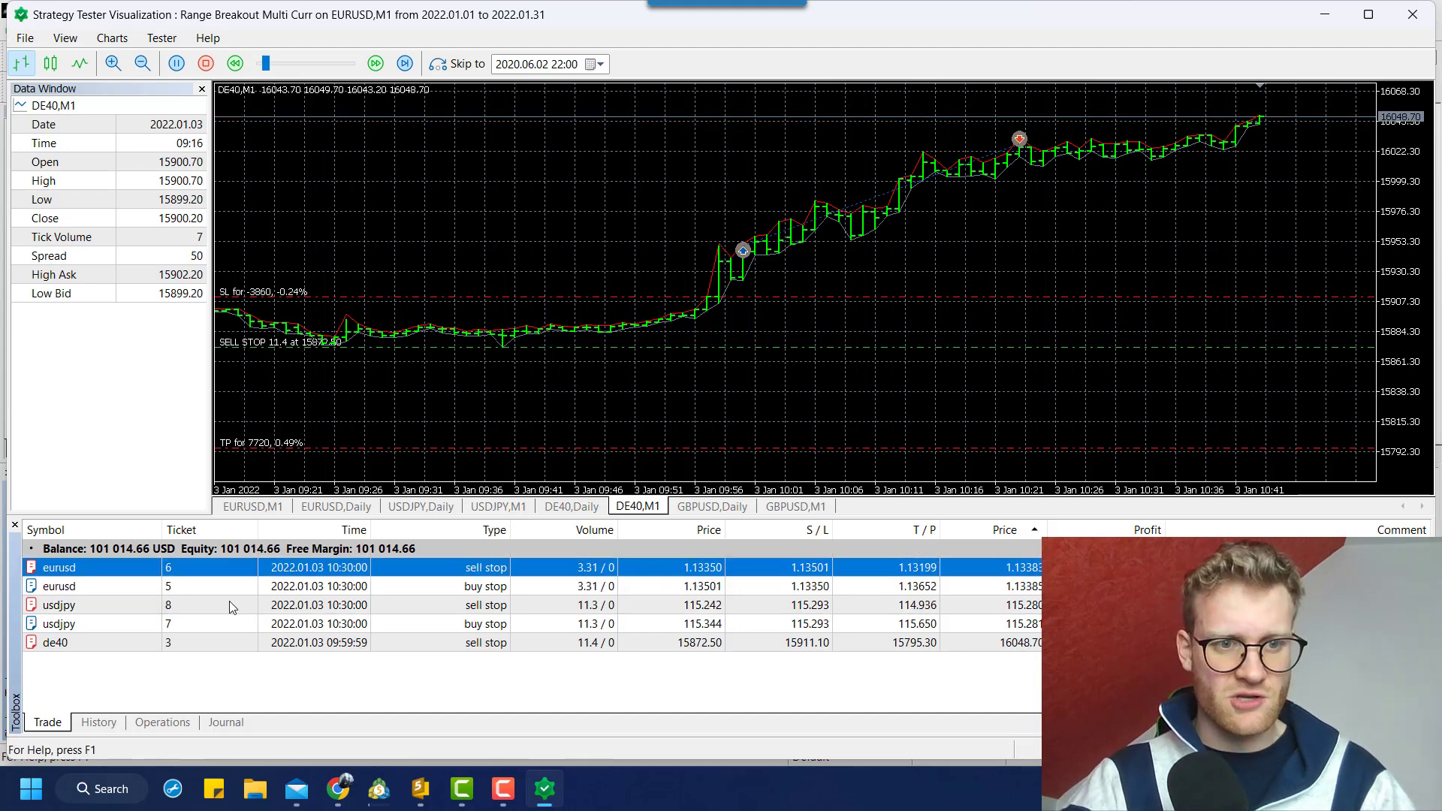
{"action": "left_click", "coordinate": [255, 507]}
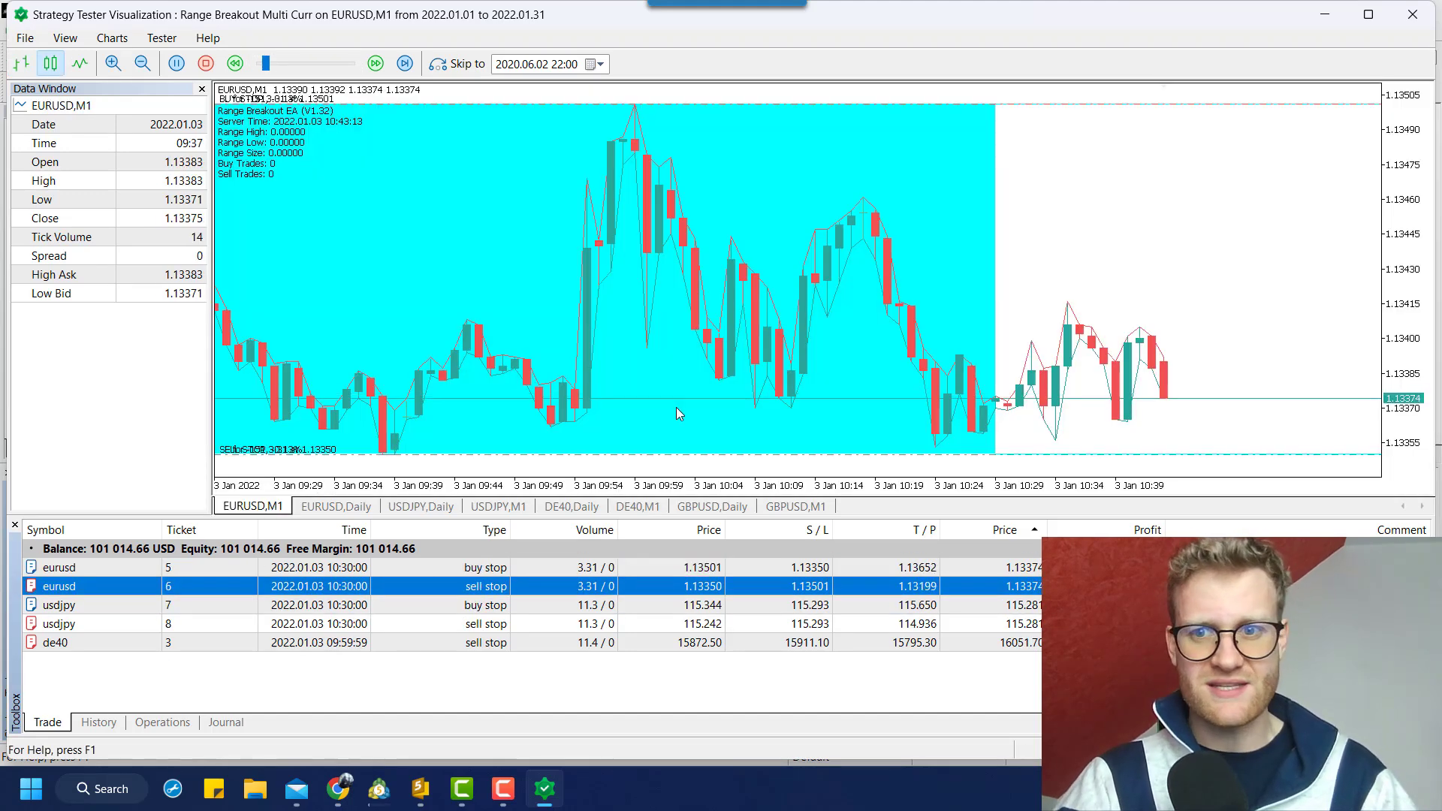
{"action": "left_click_drag", "start_coordinate": [995, 492], "coordinate": [975, 489]}
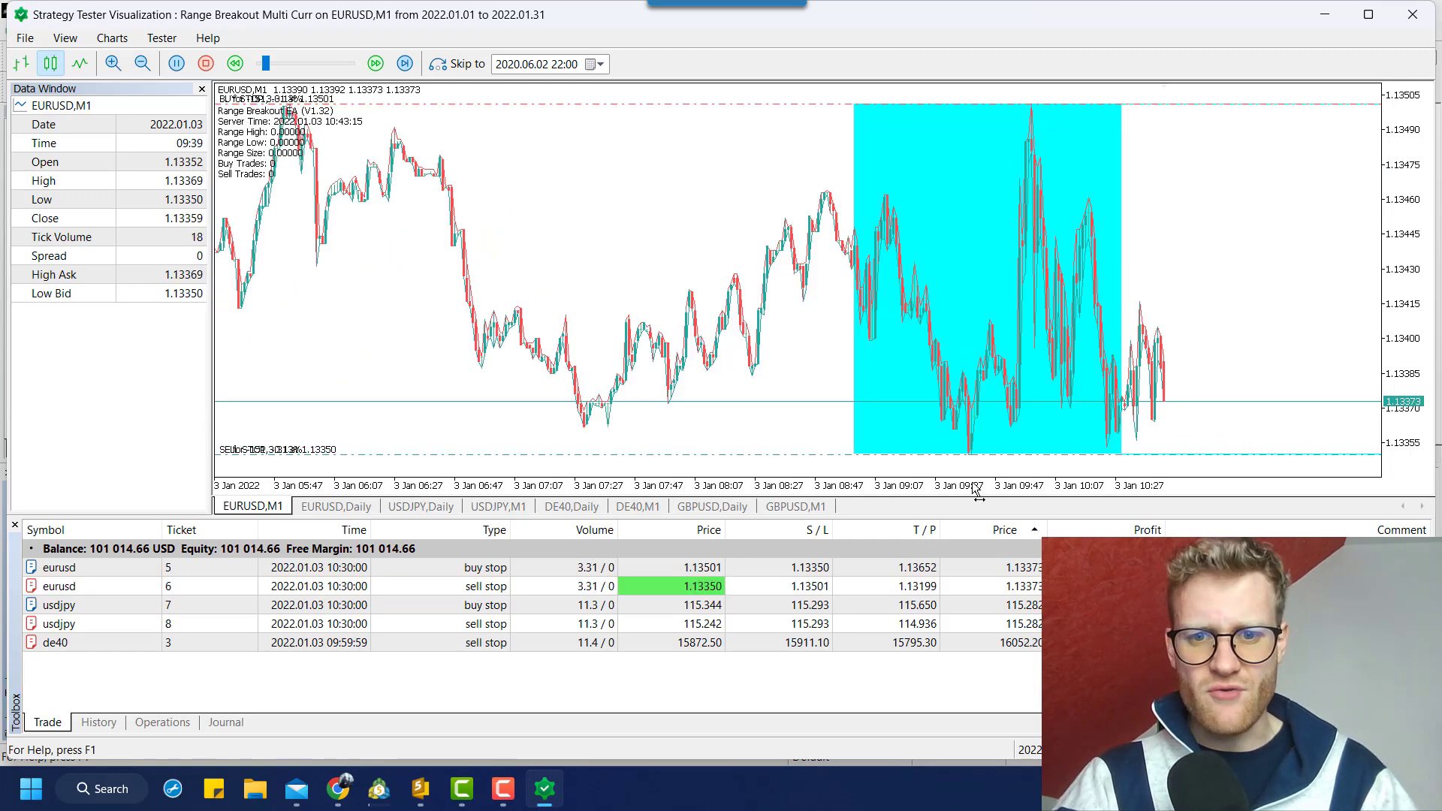
{"action": "left_click", "coordinate": [814, 506]}
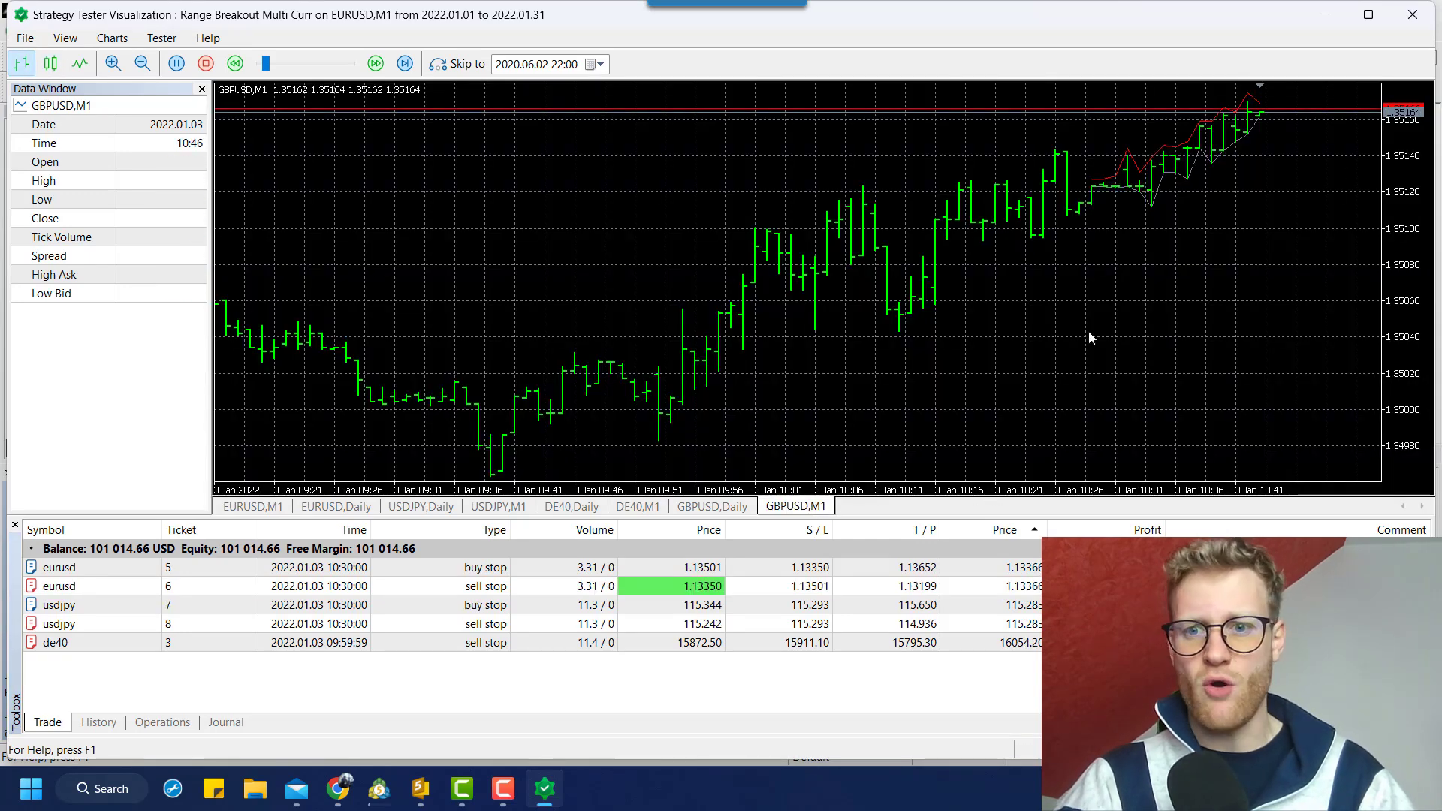
{"action": "left_click", "coordinate": [517, 508]}
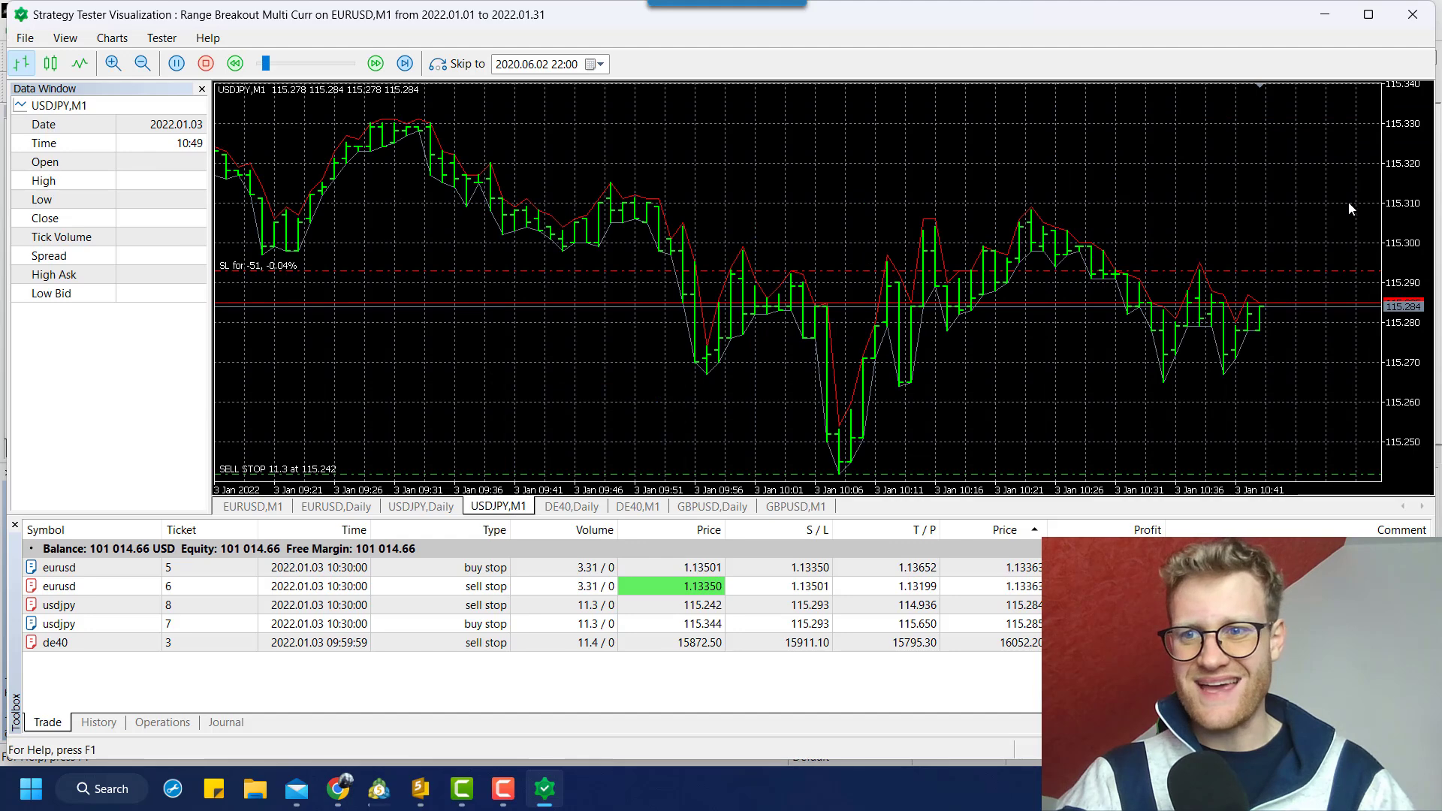
{"action": "left_click_drag", "start_coordinate": [1388, 212], "coordinate": [1389, 267]}
- Run the visual backtest at maximum speed and view its balance and equity graph in the main MetaTrader 5 window
{"action": "left_click_drag", "start_coordinate": [265, 64], "coordinate": [350, 66]}
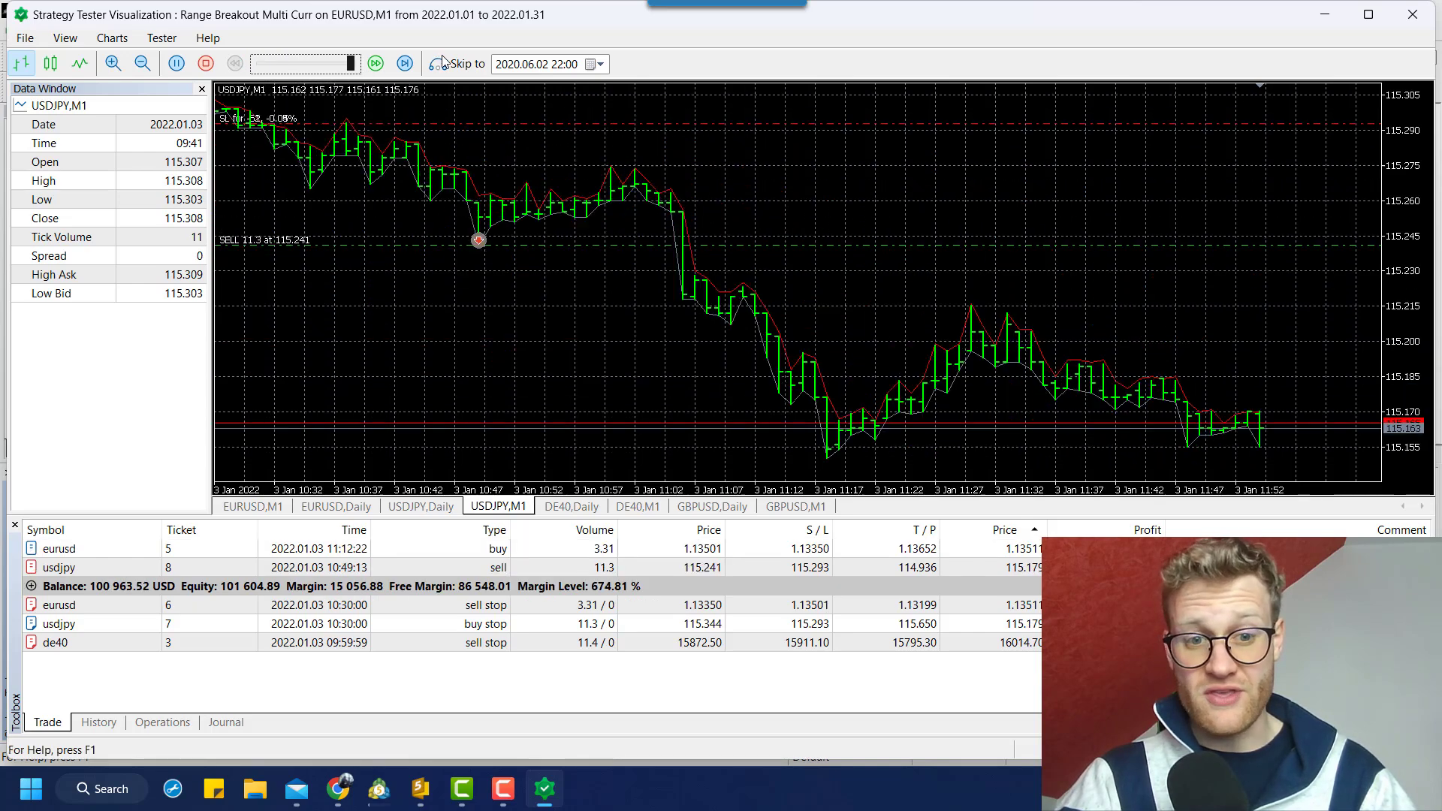
{"action": "left_click", "coordinate": [379, 788]}
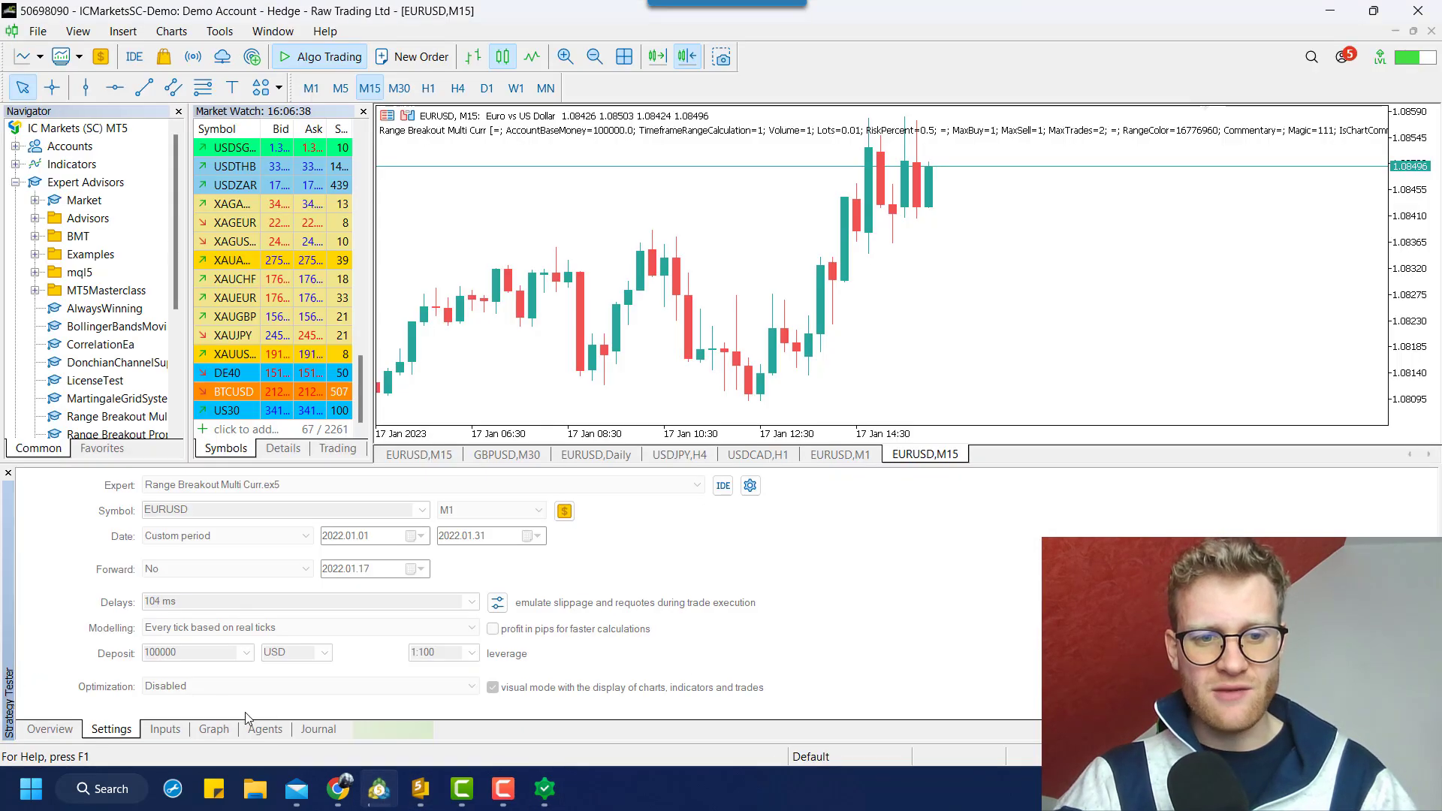
{"action": "left_click", "coordinate": [235, 732]}
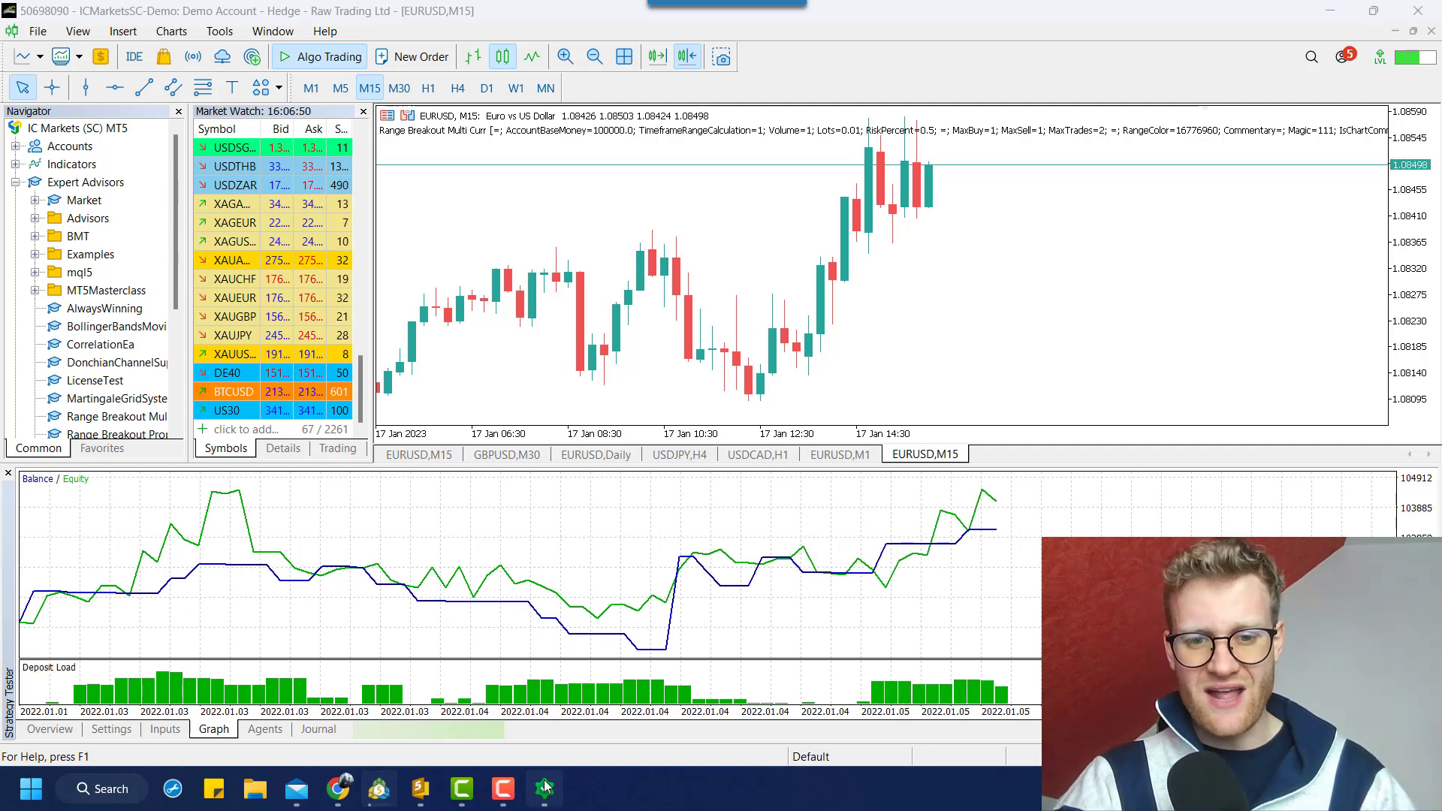
- Close the visualization of the multi-currency backtest and show the expert's input parameters in the tester
{"action": "key", "text": "alt+Tab"}
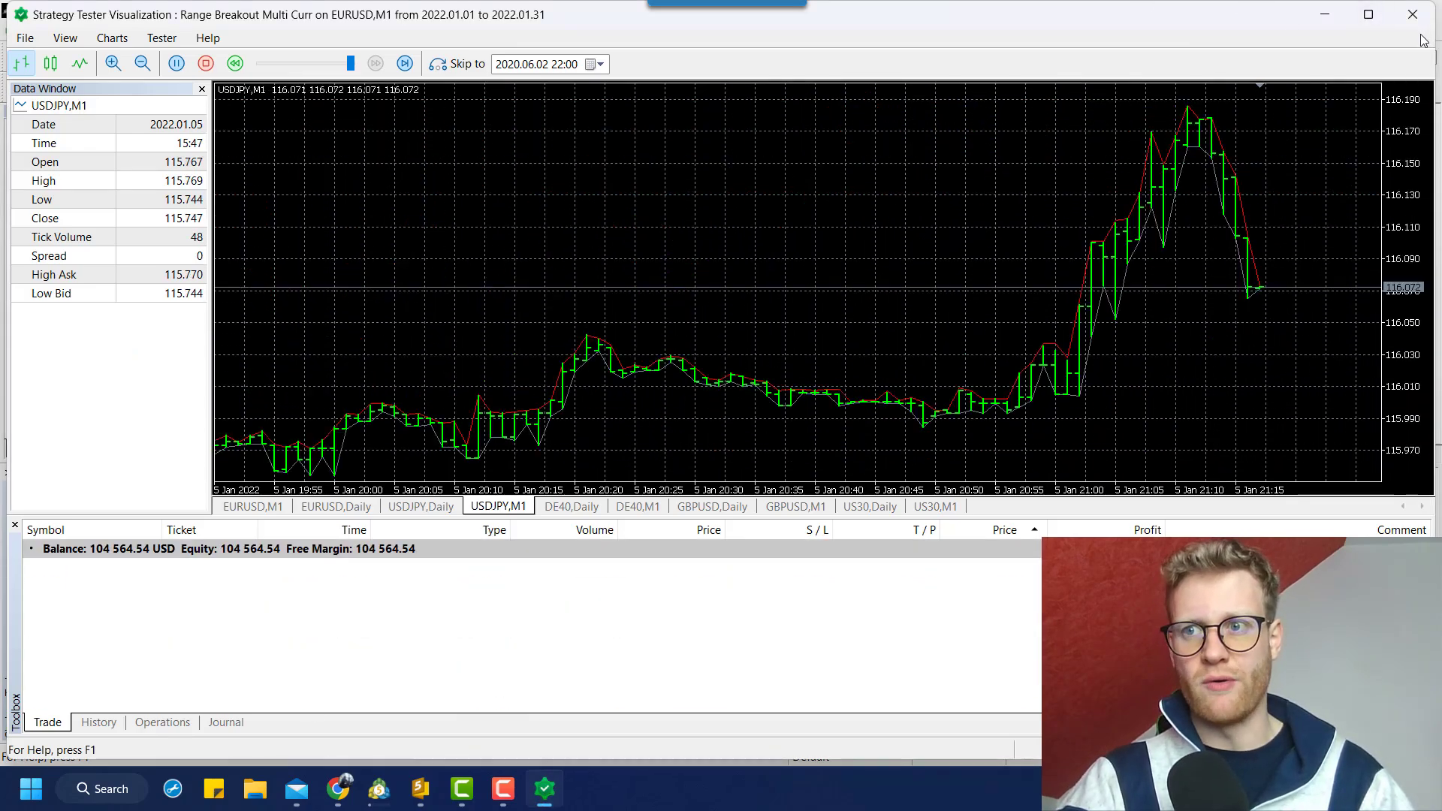
{"action": "left_click", "coordinate": [1412, 14]}
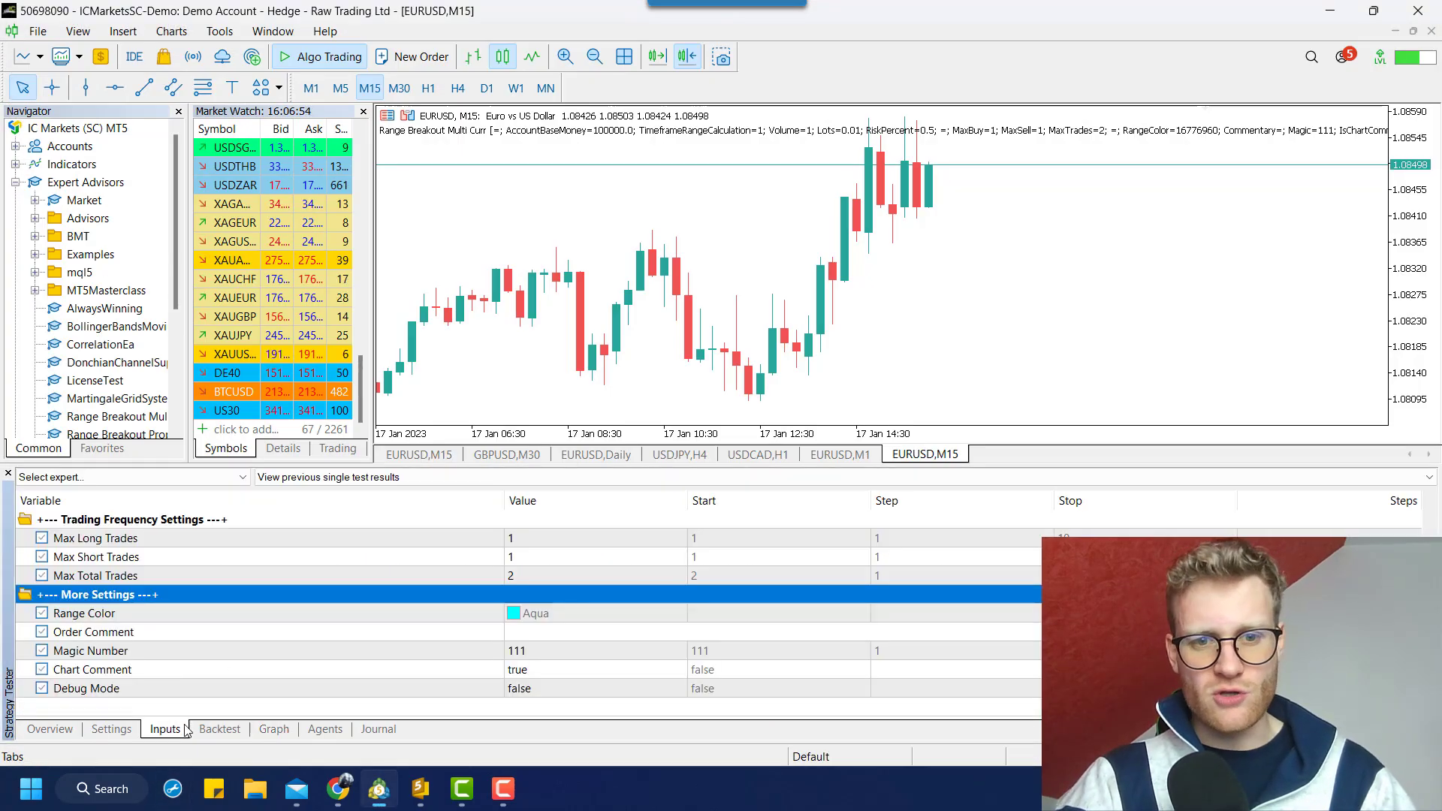
- Set the custom backtest period of the multi-currency expert to 2015.01.01 through 2023.01.17
{"action": "left_click", "coordinate": [113, 729]}
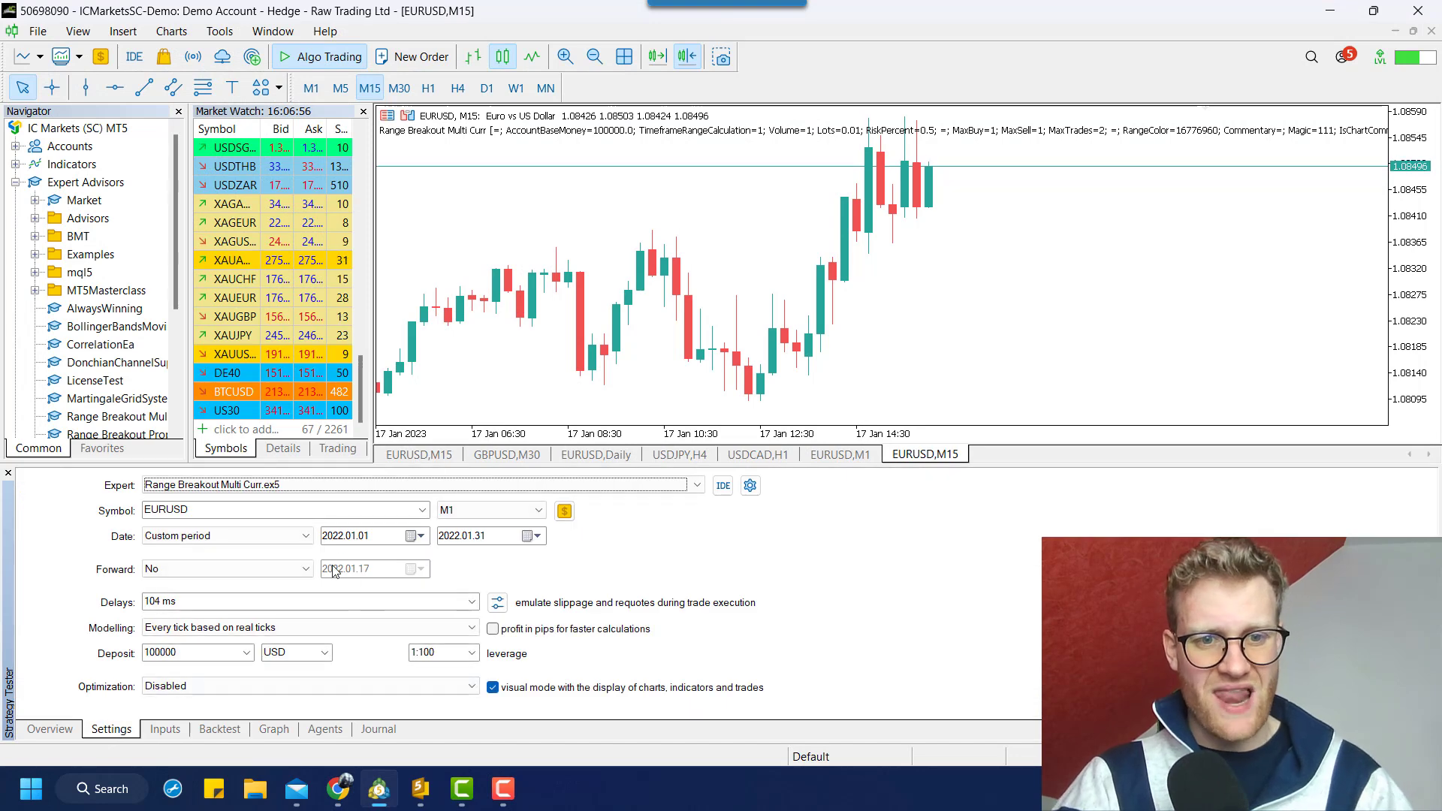
{"action": "left_click", "coordinate": [337, 536]}
{"action": "type", "text": "2015"}
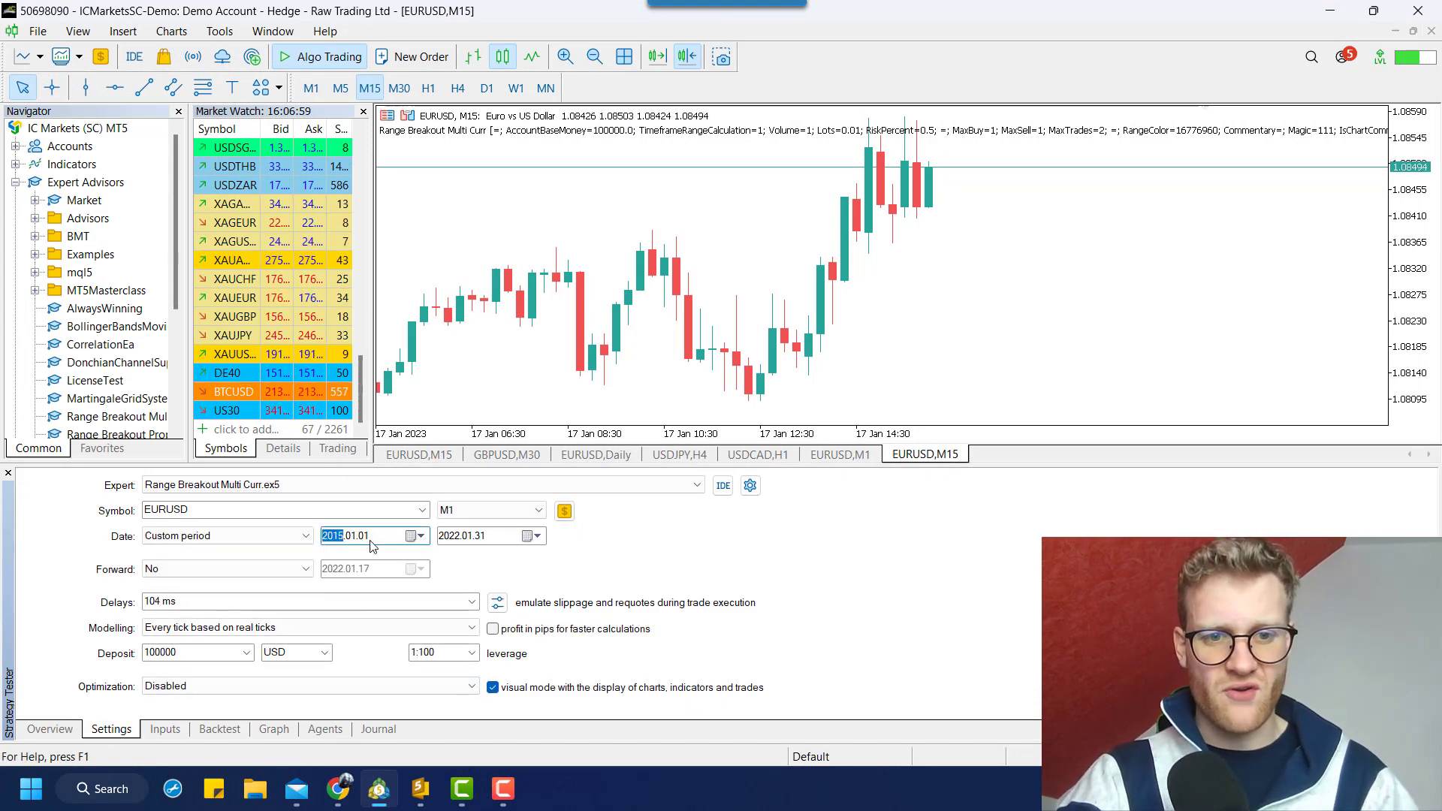
{"action": "left_click", "coordinate": [533, 535]}
{"action": "left_click", "coordinate": [504, 687]}
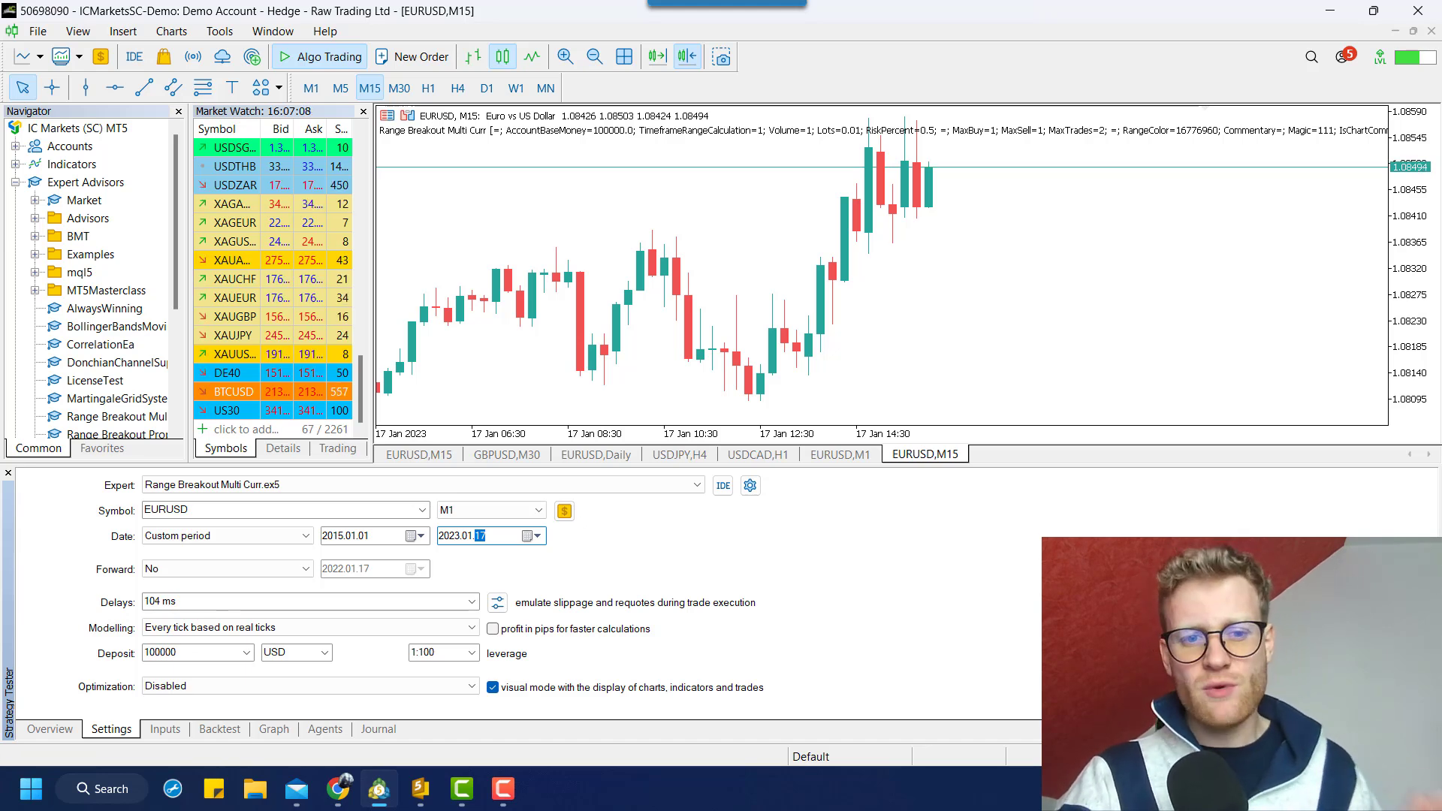
- Run the 2015–2023 backtest with visual mode turned off, and show its balance graph in an enlarged strategy tester
{"action": "left_click", "coordinate": [1374, 728]}
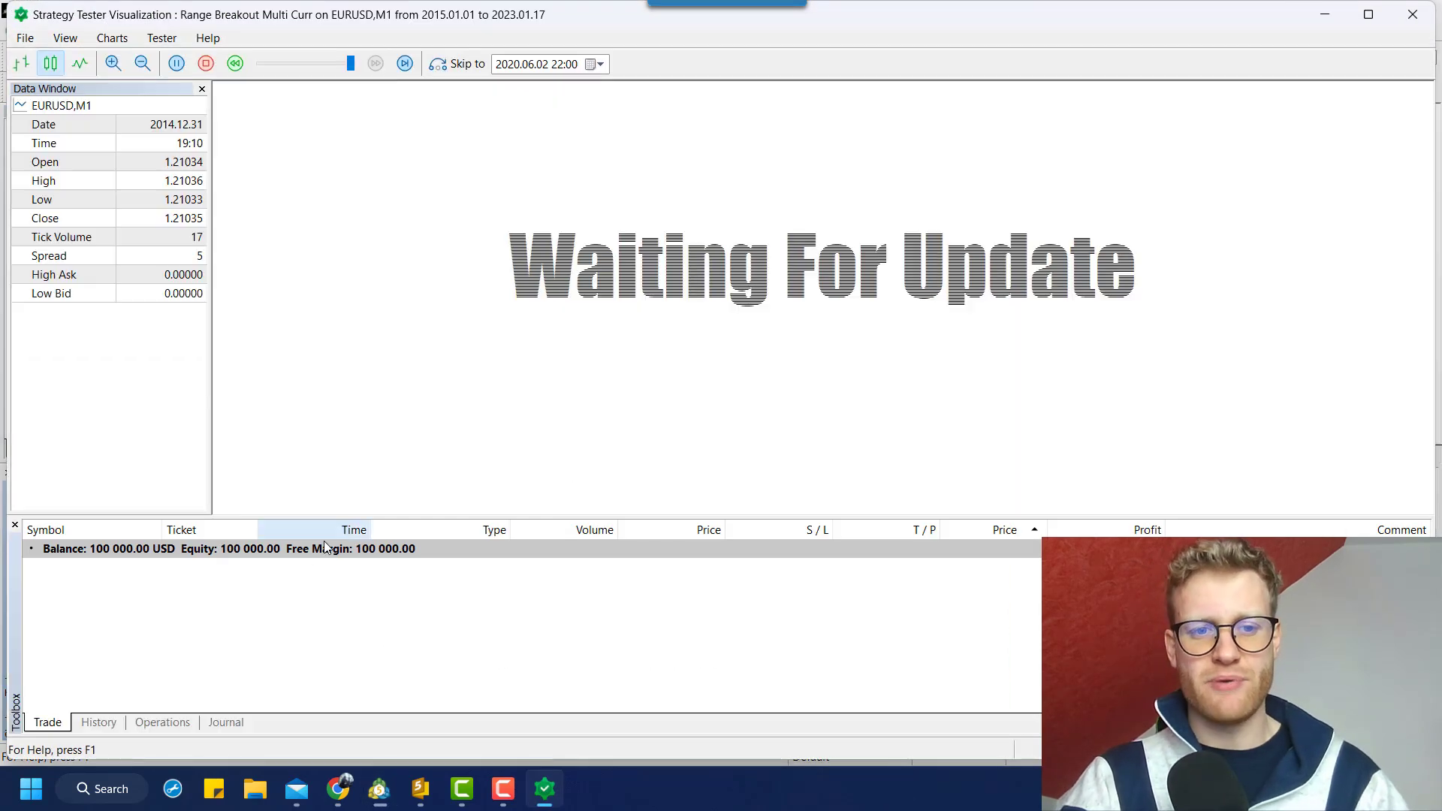
{"action": "left_click", "coordinate": [1412, 14]}
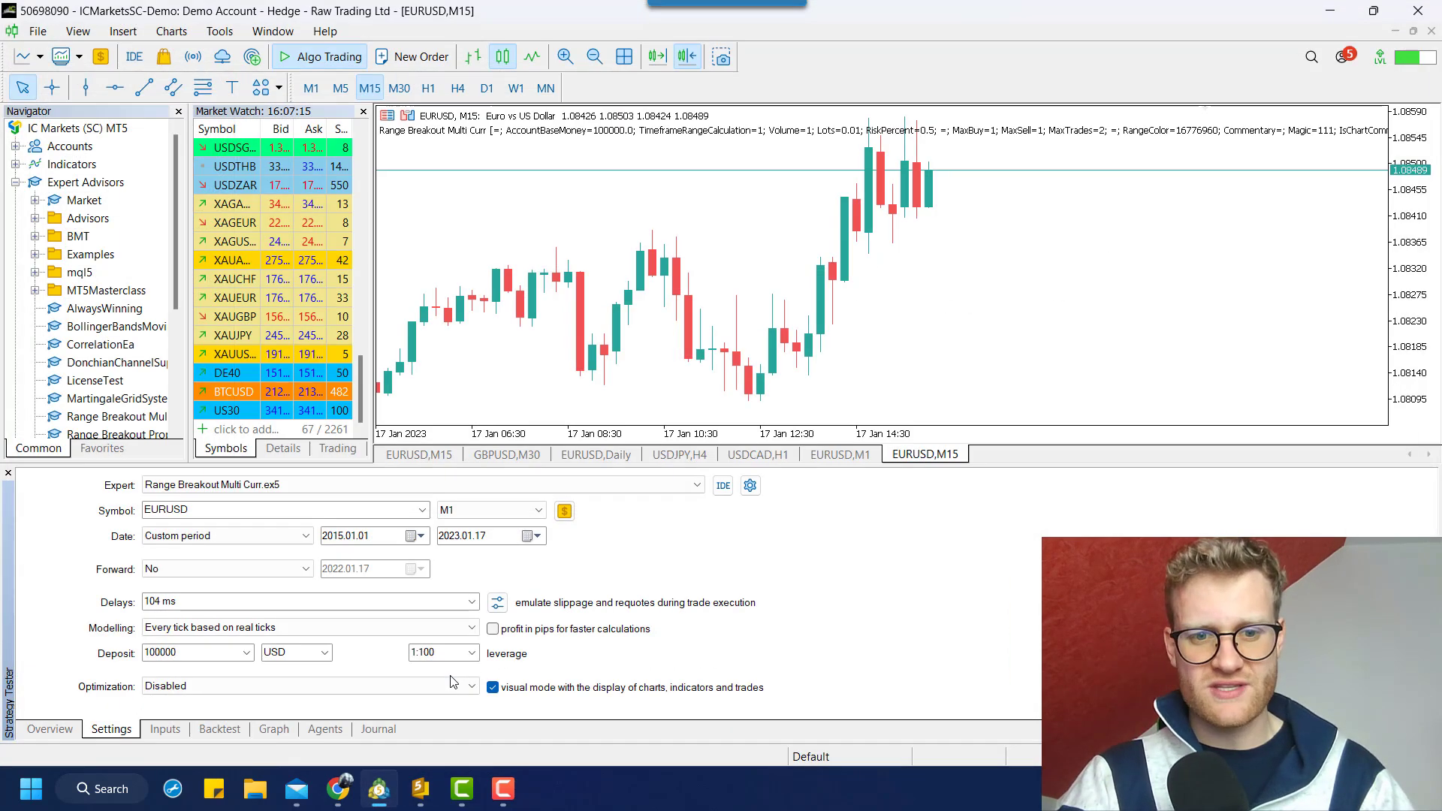
{"action": "left_click", "coordinate": [453, 682]}
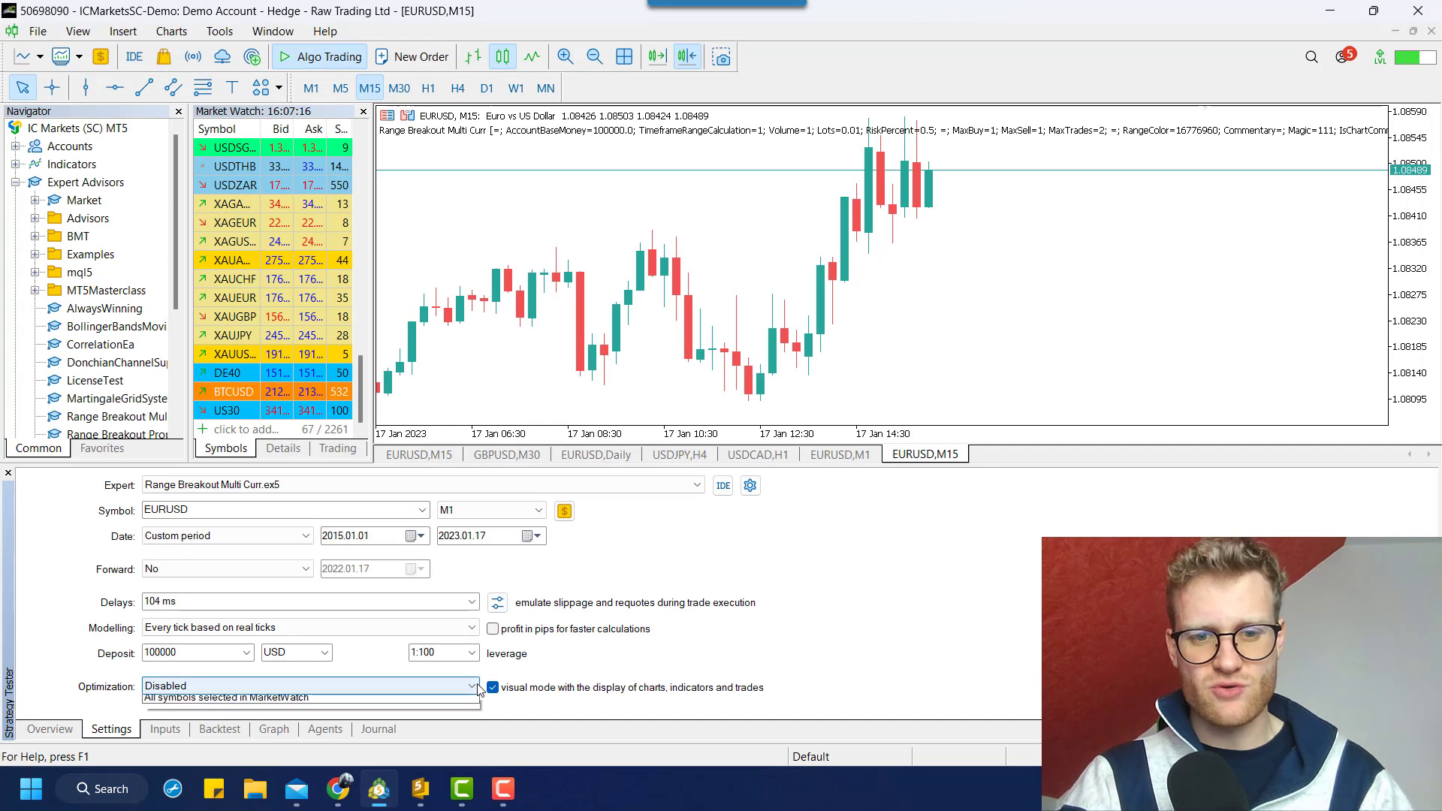
{"action": "left_click", "coordinate": [452, 684]}
{"action": "left_click", "coordinate": [544, 692]}
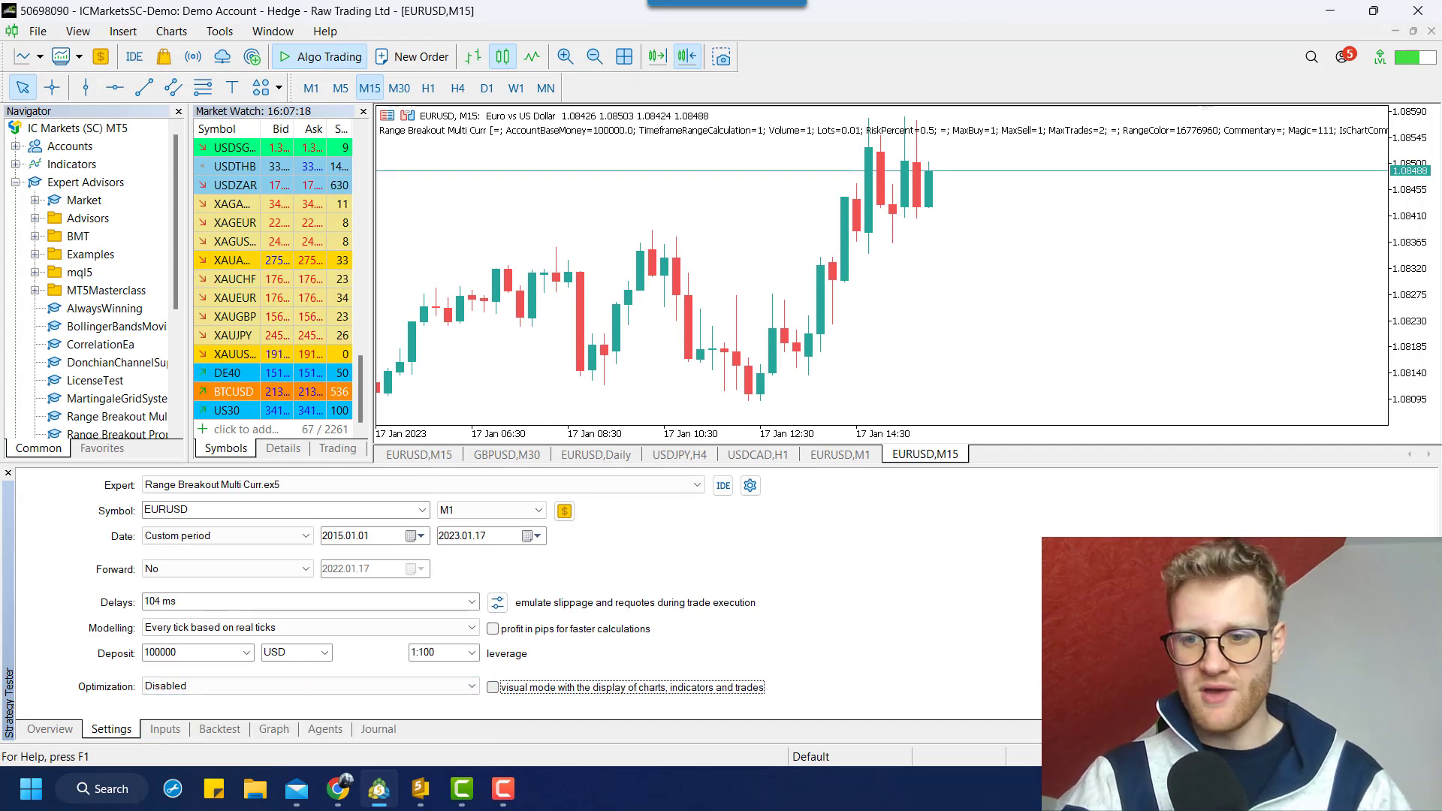
{"action": "left_click", "coordinate": [545, 690]}
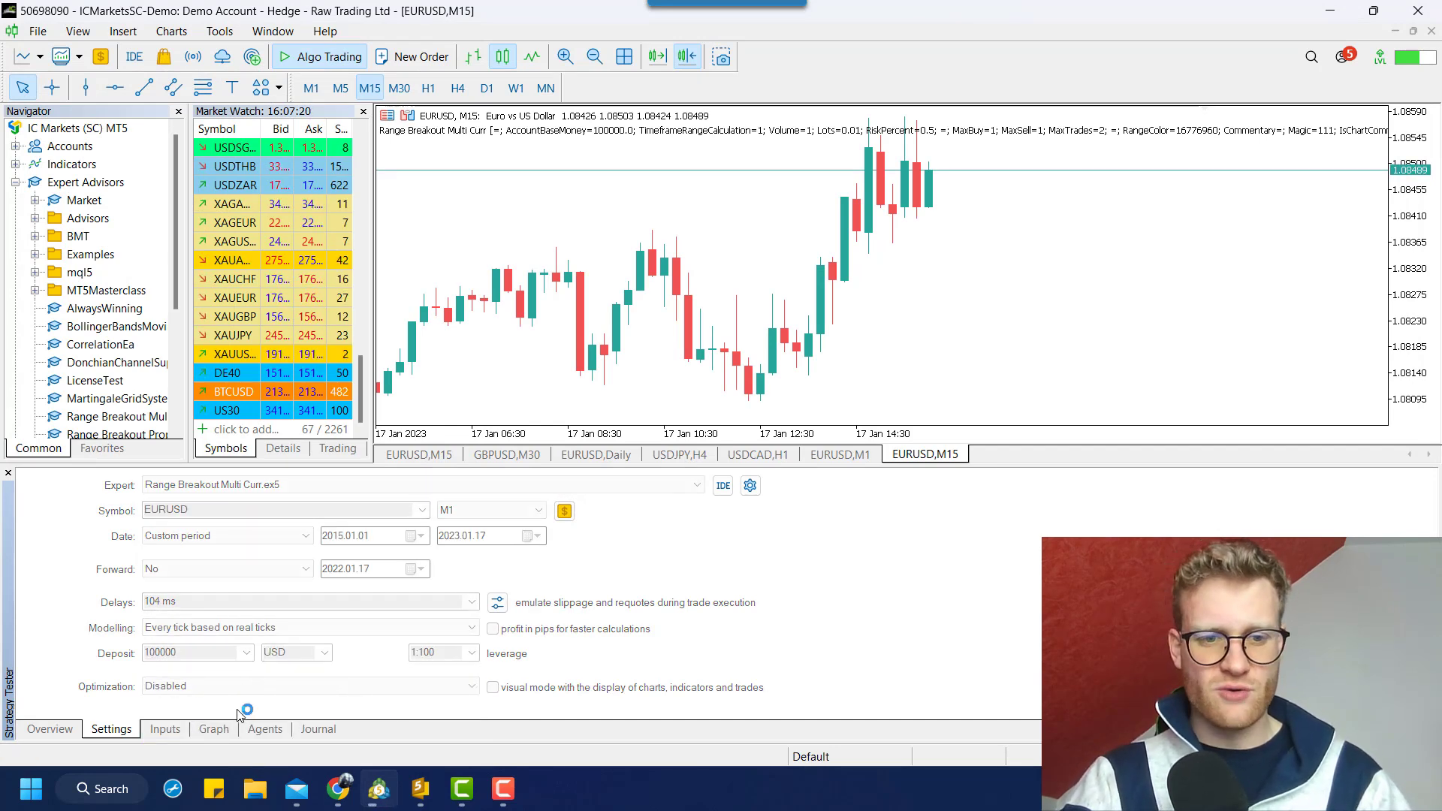
{"action": "left_click", "coordinate": [224, 727]}
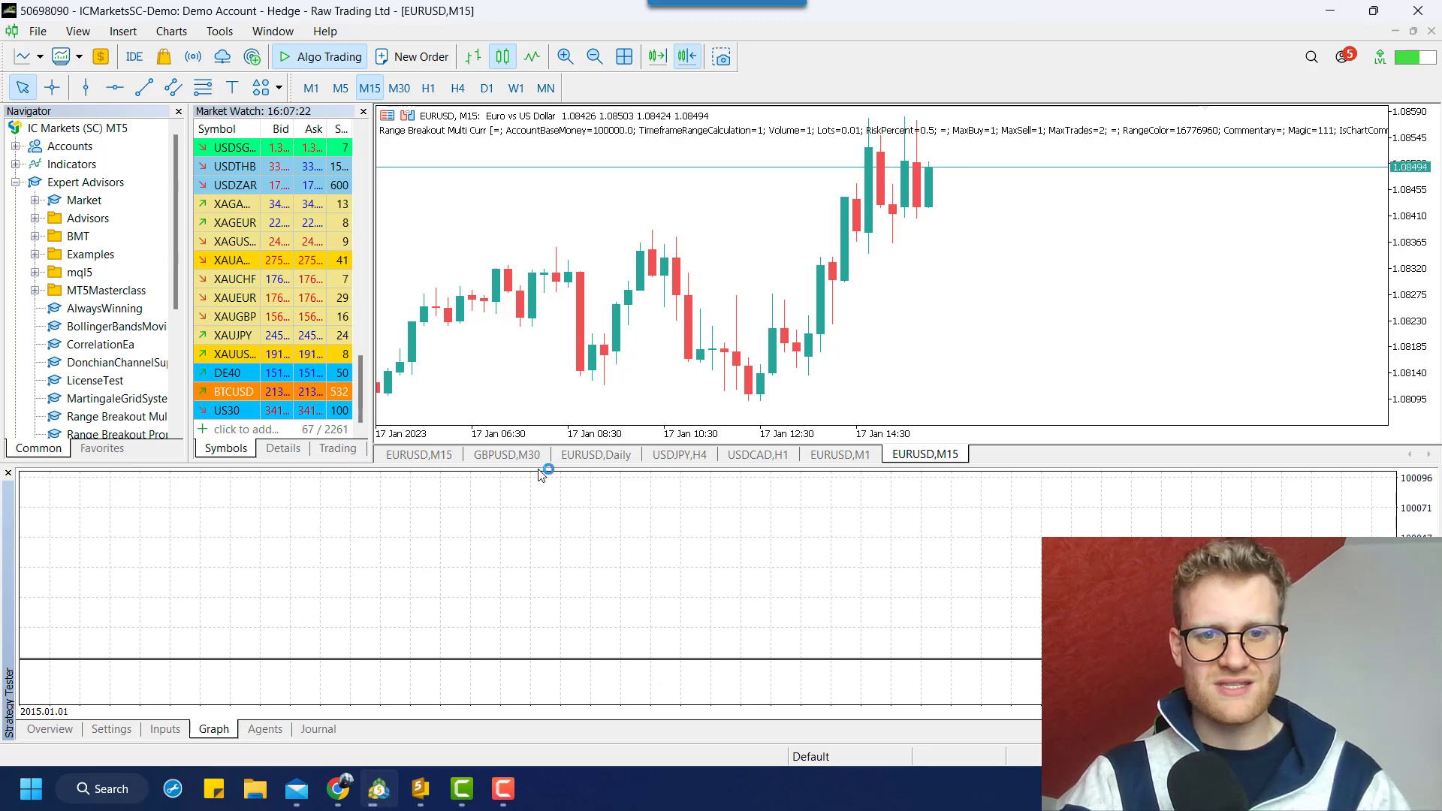
{"action": "left_click_drag", "start_coordinate": [540, 465], "coordinate": [576, 70]}
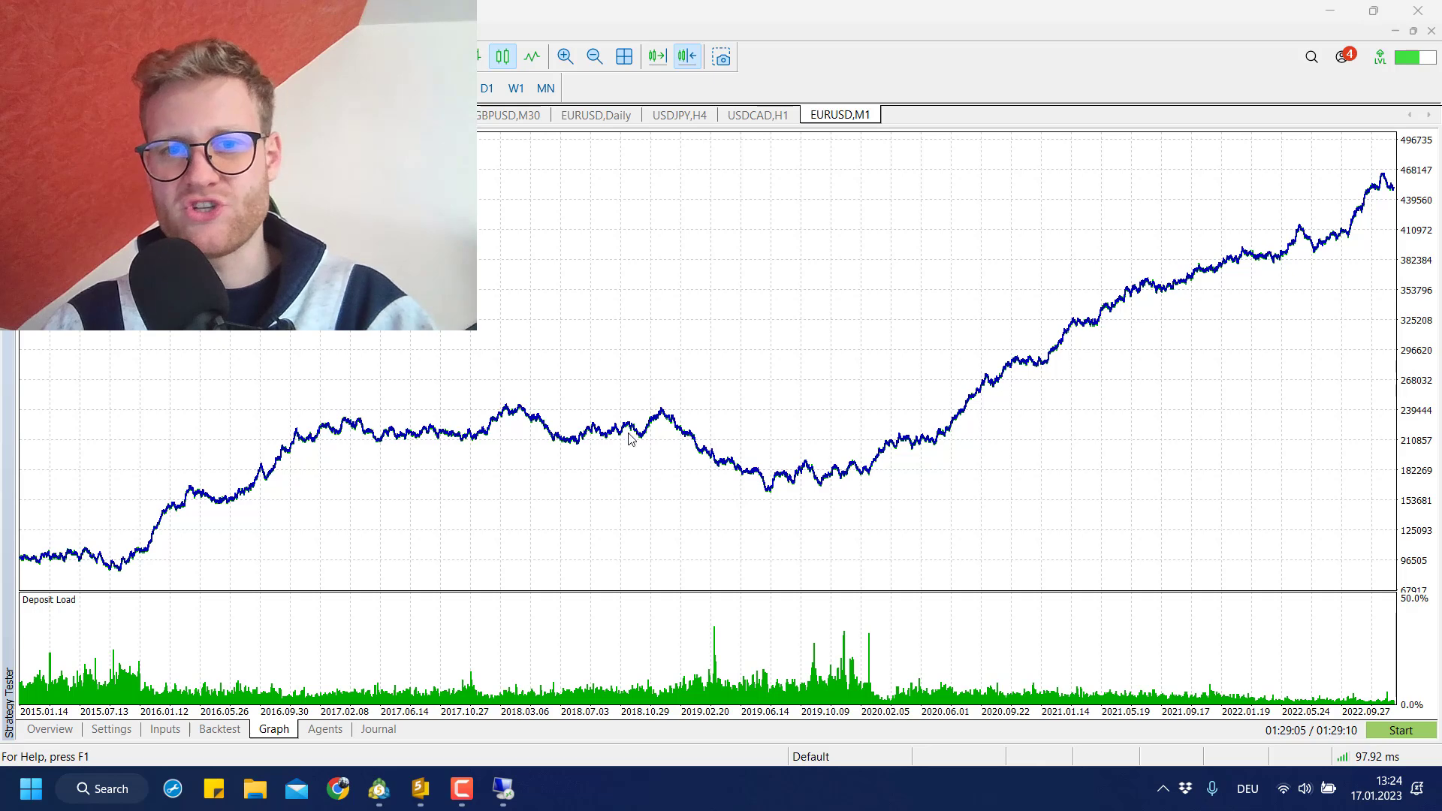
- Examine the long-term balance and equity curve, including the January 2019 high and the end of the test period
{"action": "left_click", "coordinate": [361, 425]}
{"action": "mouse_move", "coordinate": [362, 424]}
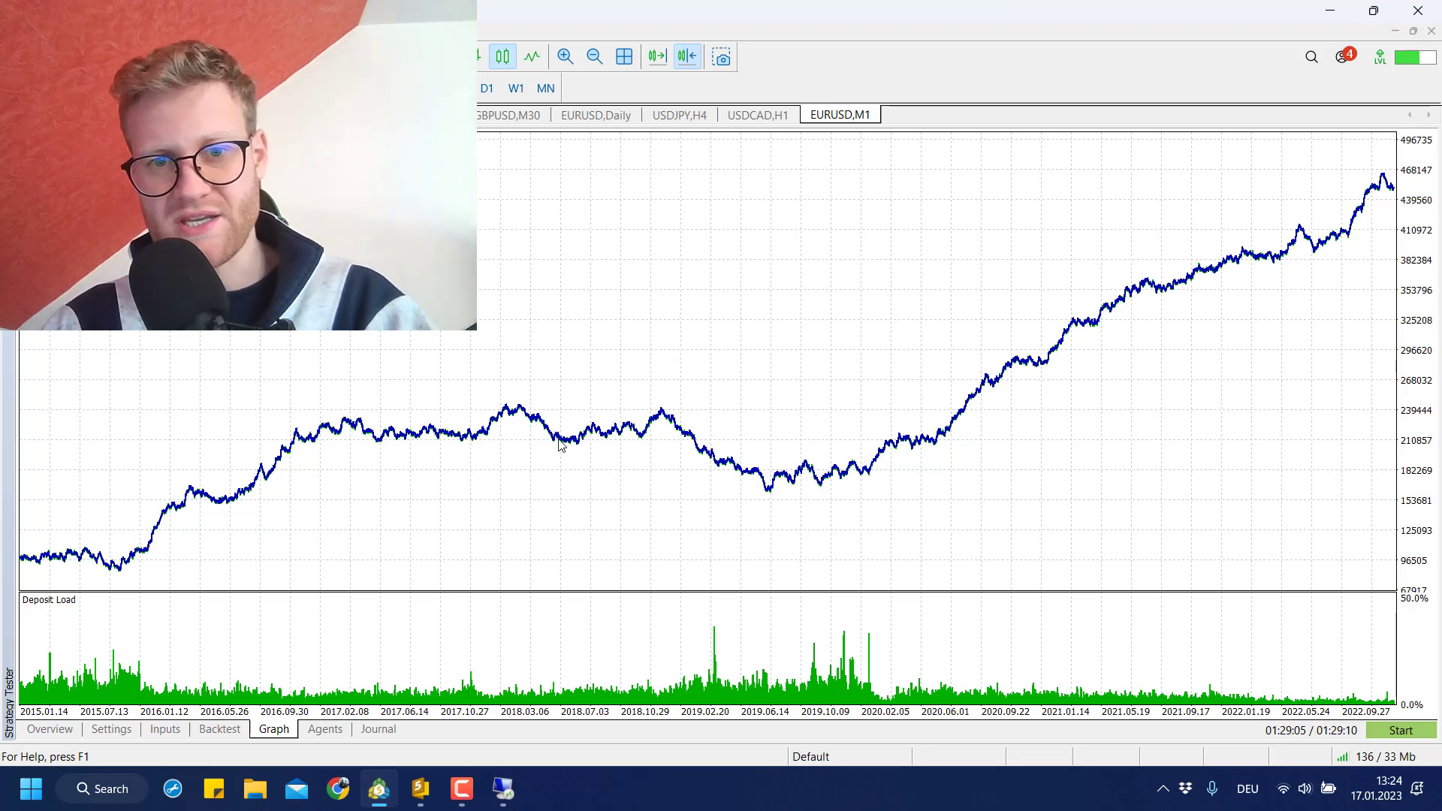
{"action": "mouse_move", "coordinate": [664, 419]}
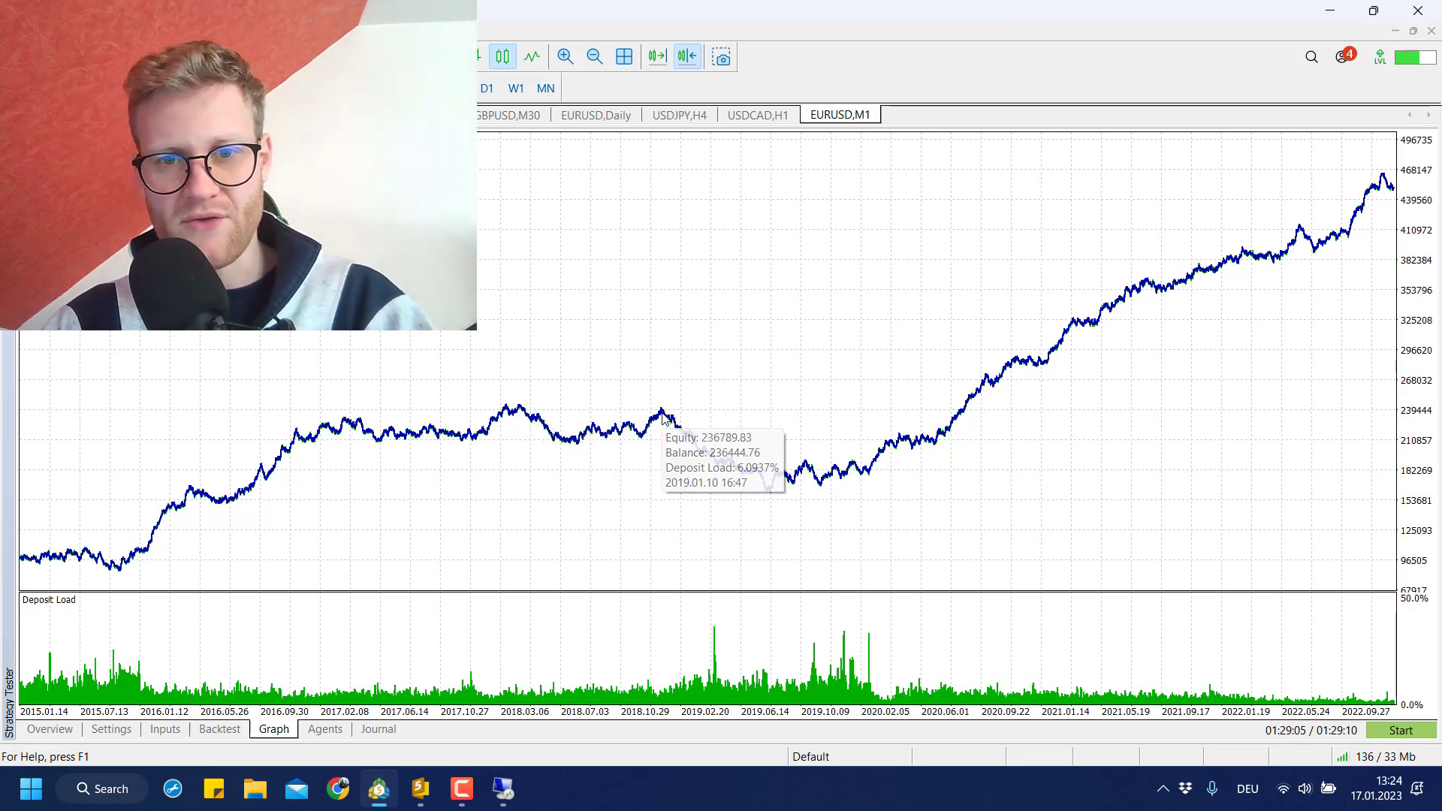
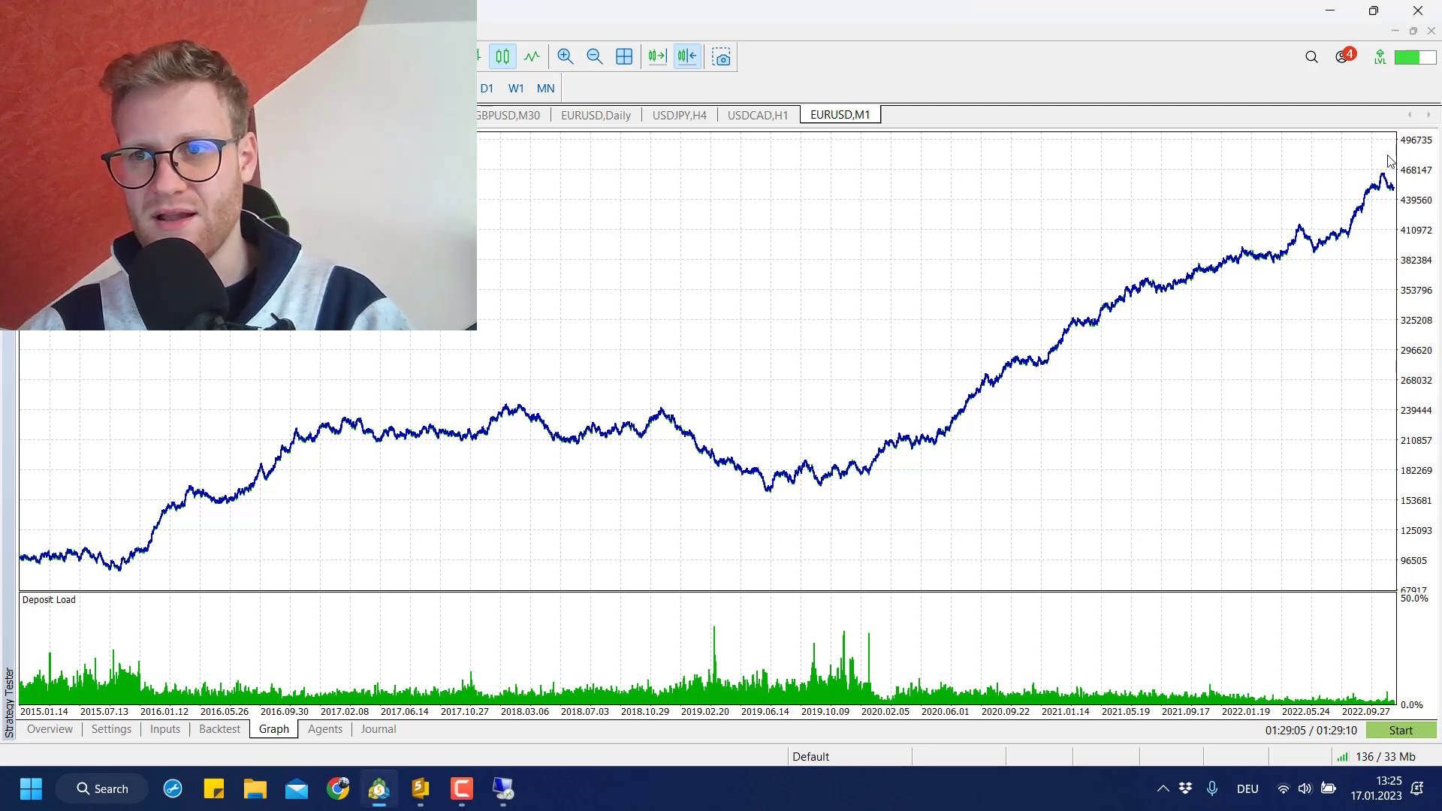
{"action": "mouse_move", "coordinate": [1387, 181]}
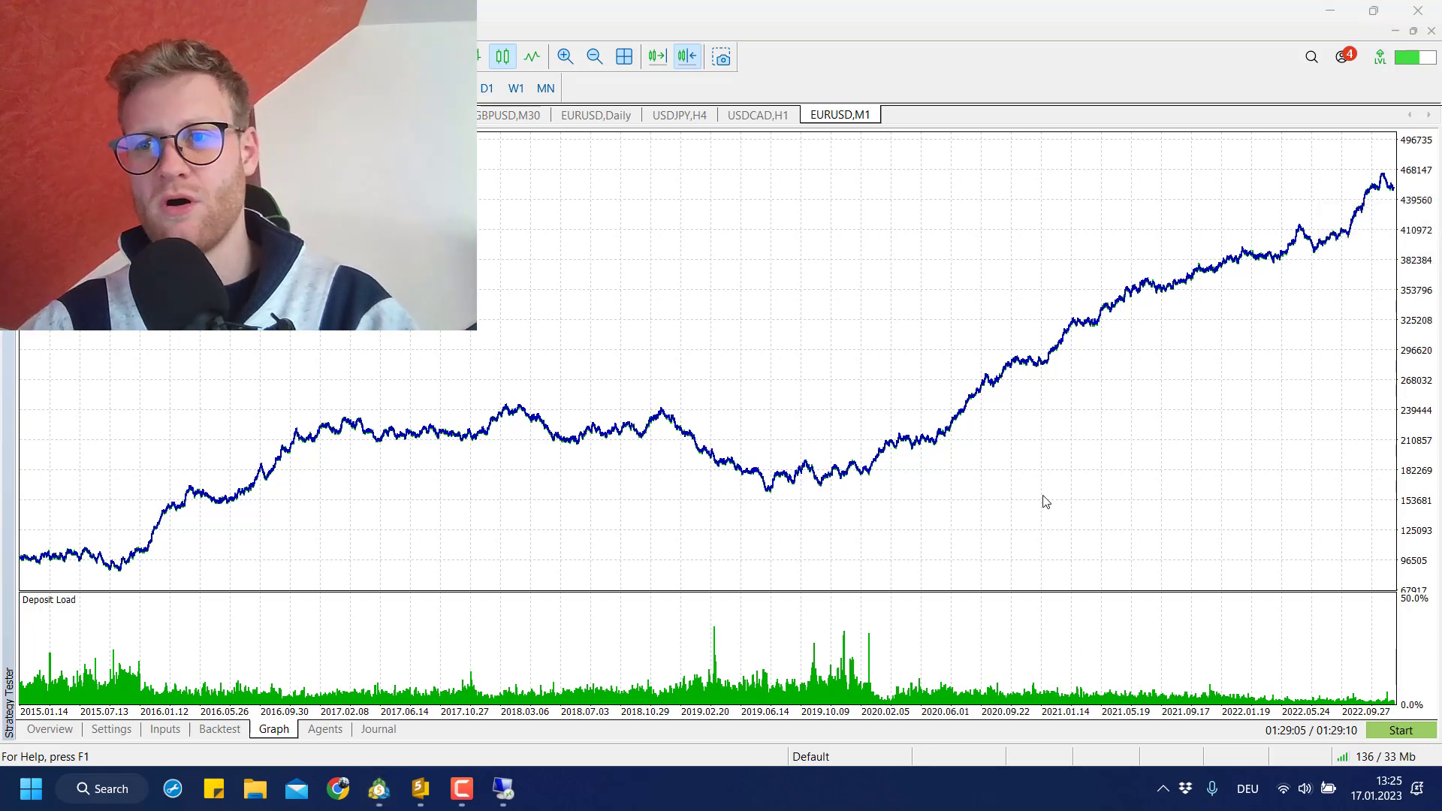
{"action": "left_click", "coordinate": [1354, 460]}
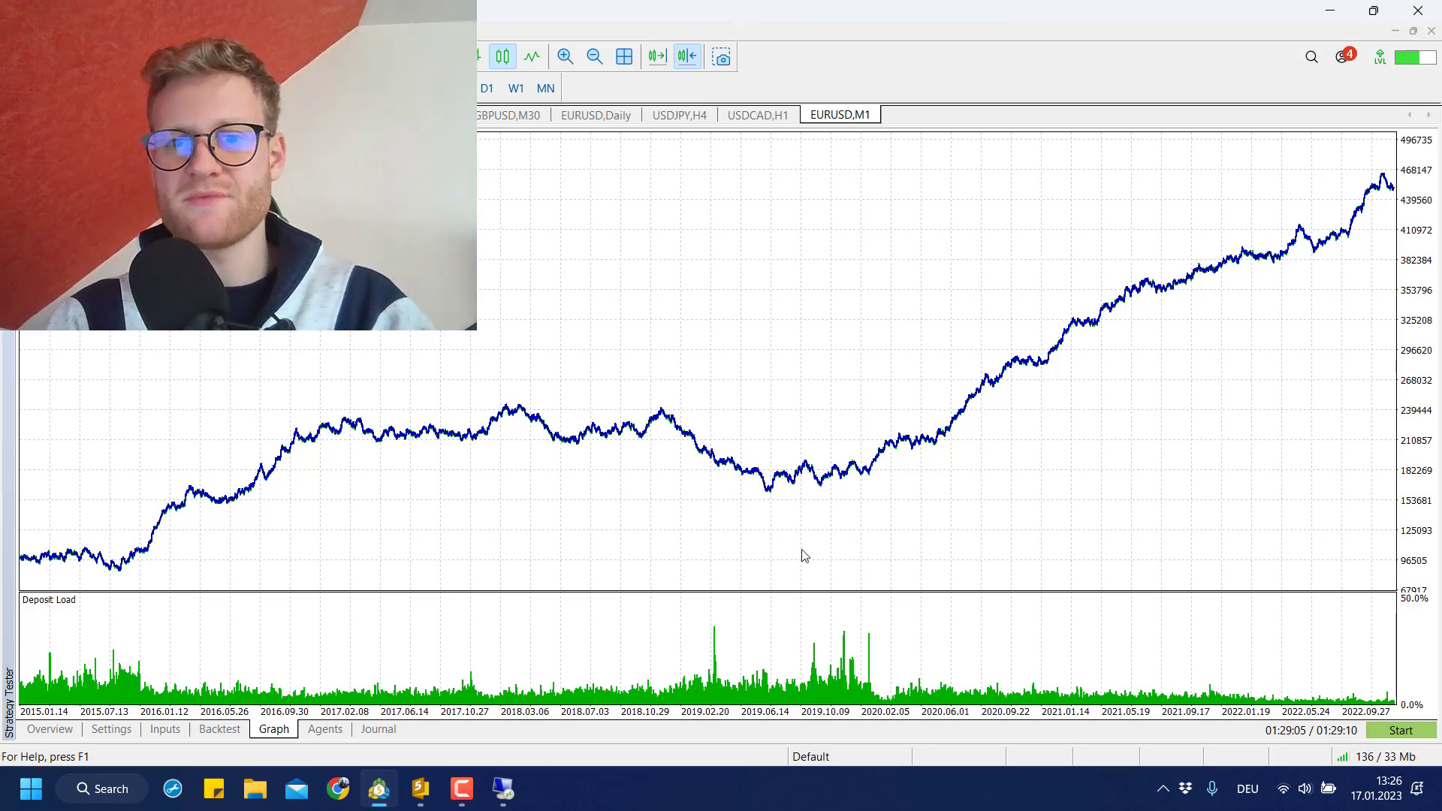
- Run the backtest again for January 2022 through 17.01.2023 and show its balance graph
{"action": "left_click", "coordinate": [111, 729]}
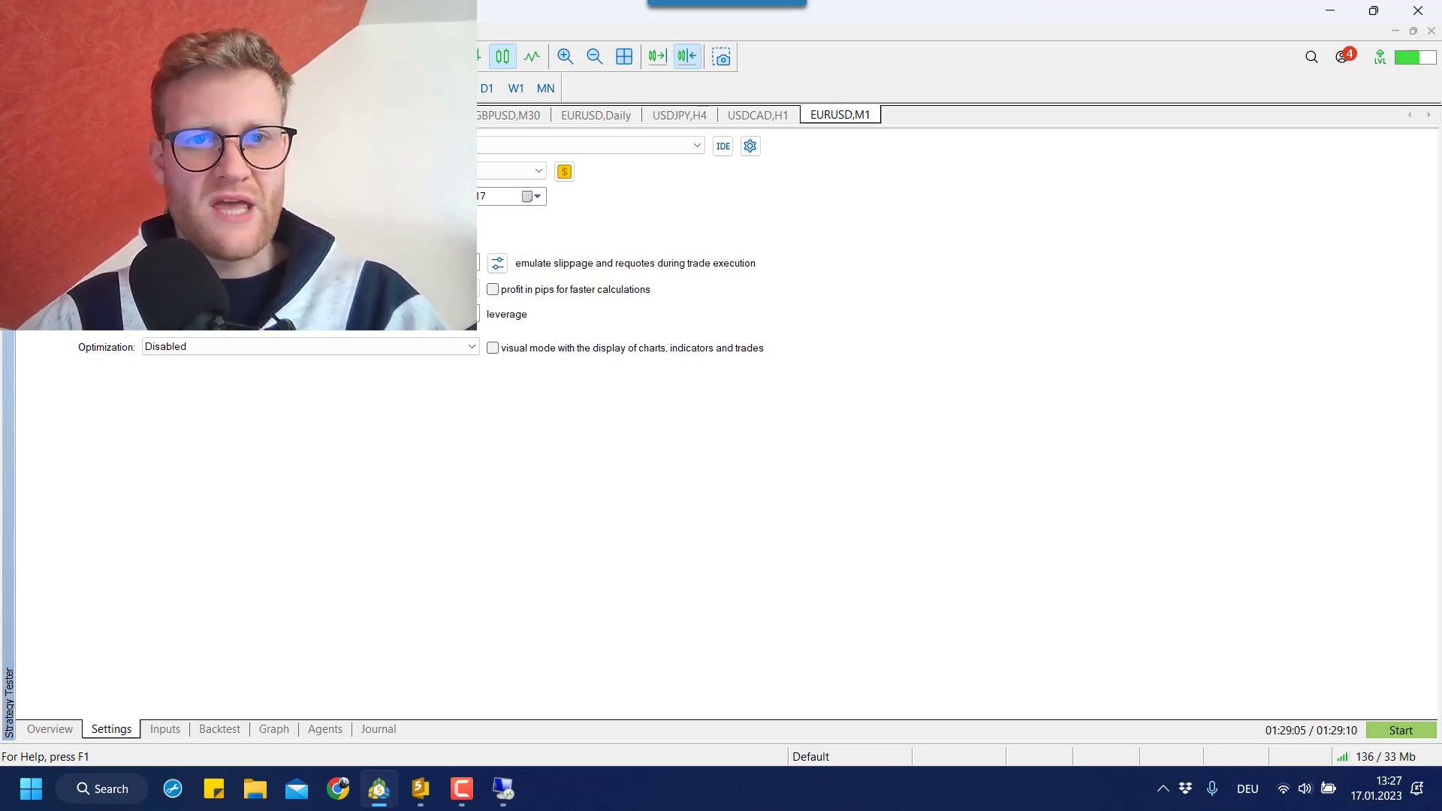
{"action": "left_click", "coordinate": [531, 198]}
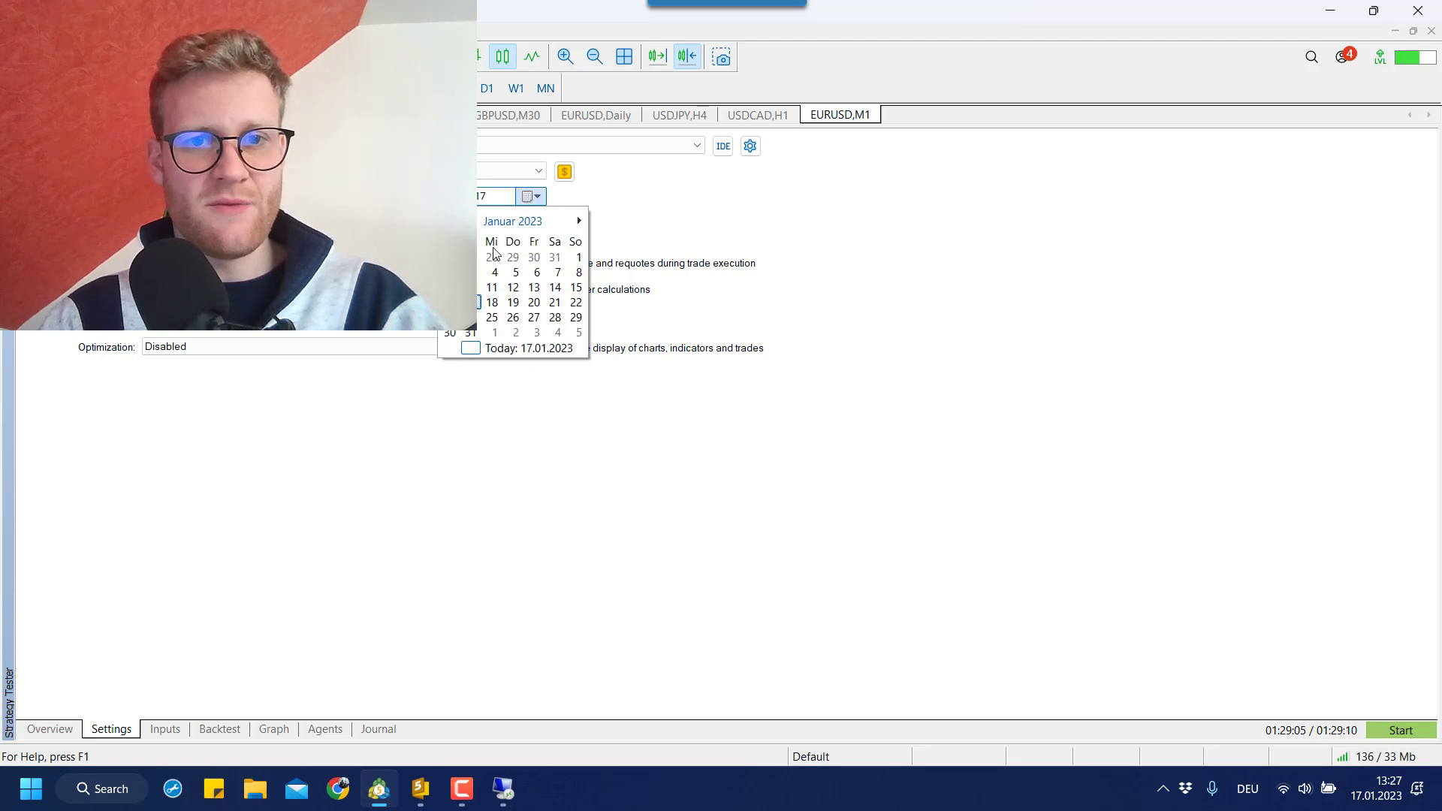
{"action": "left_click", "coordinate": [471, 345]}
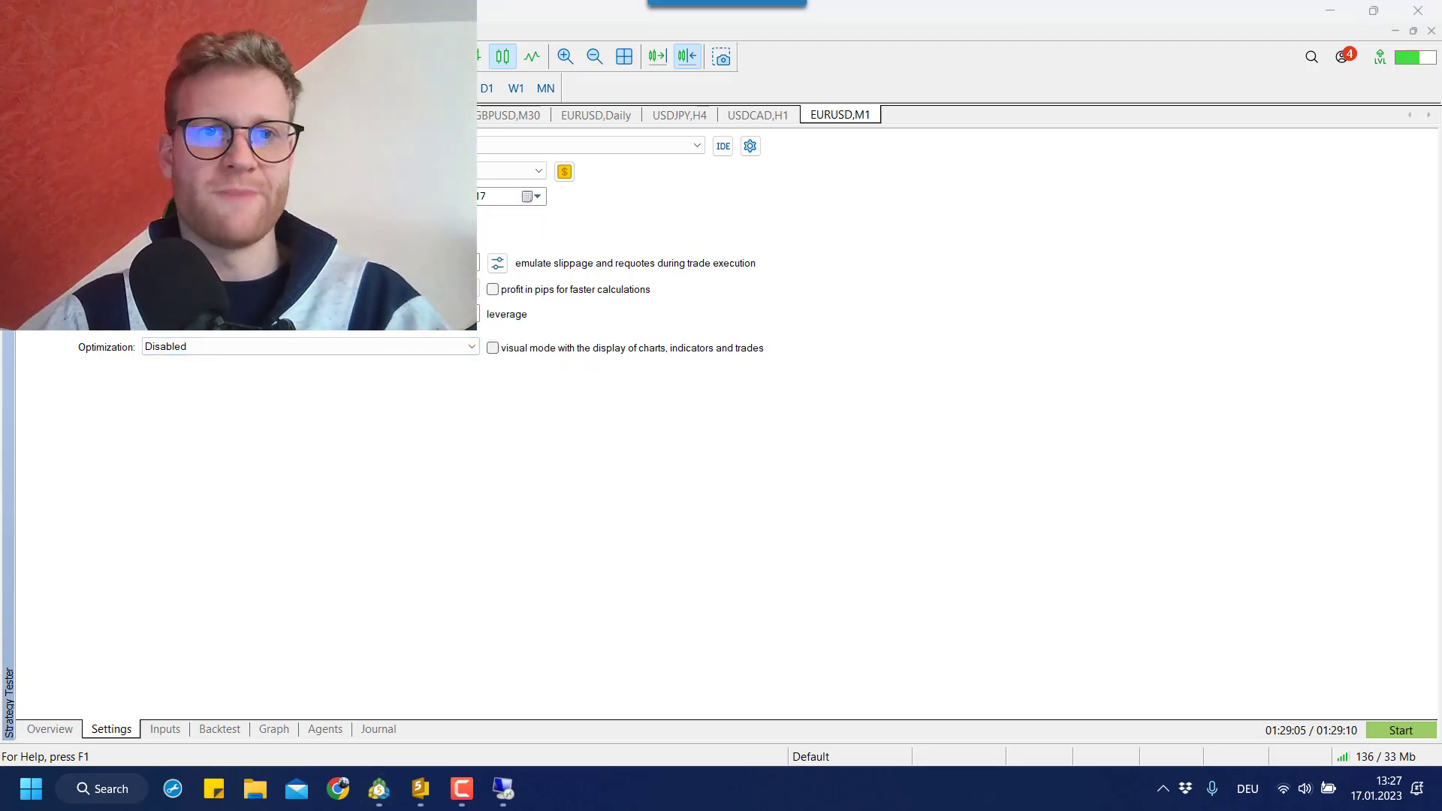
{"action": "left_click", "coordinate": [1398, 730]}
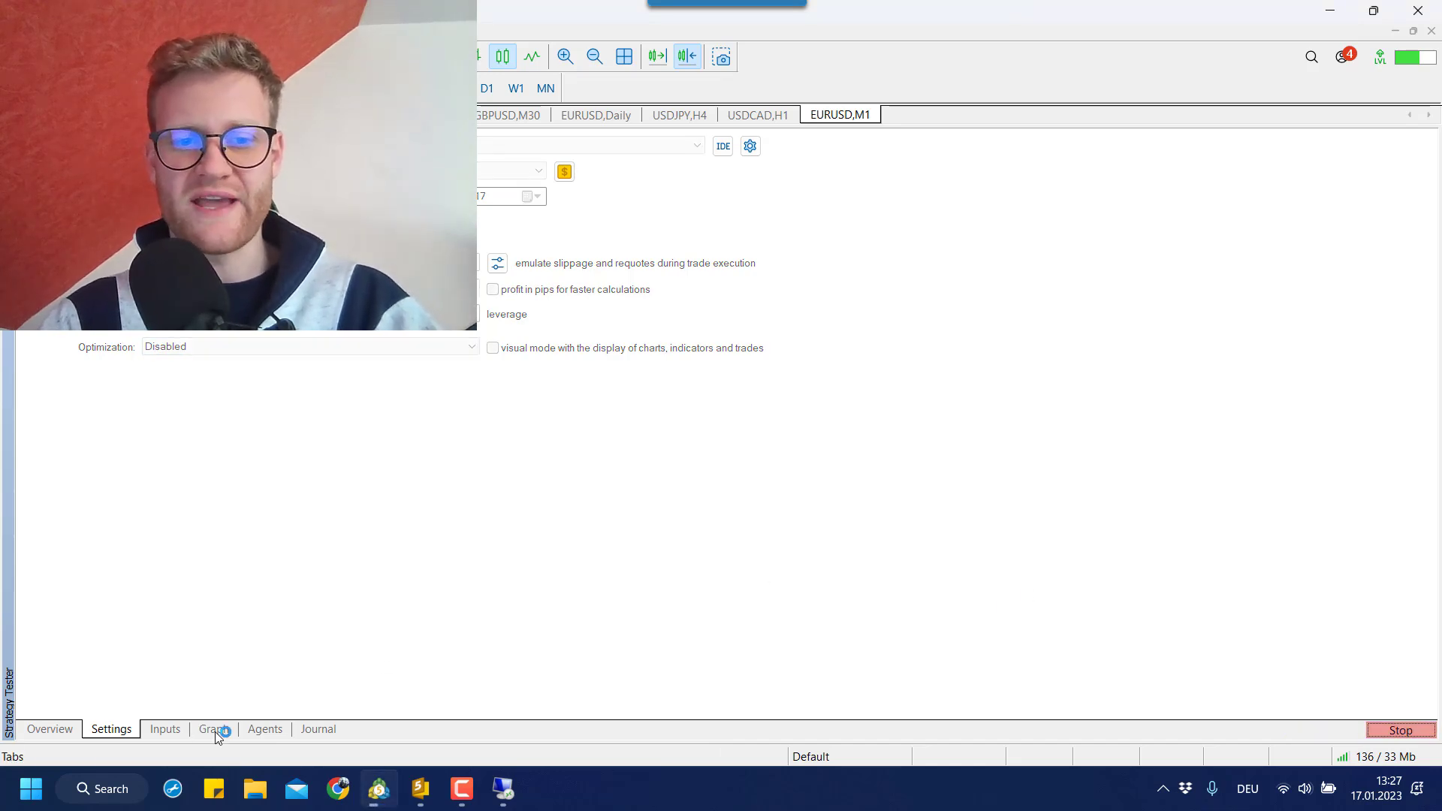
{"action": "left_click", "coordinate": [214, 729]}
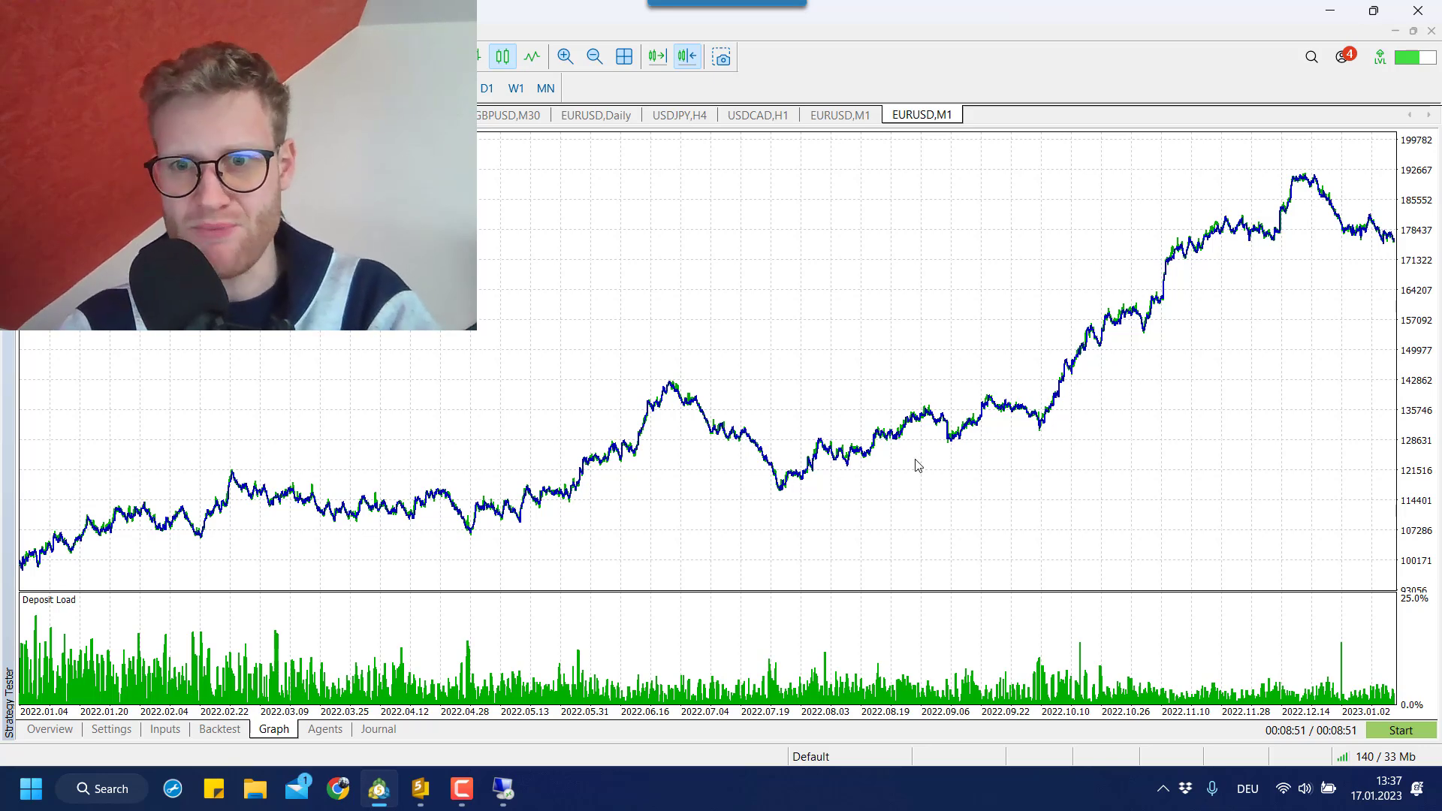
- Inspect the equity and balance points on the new graph from the December 2022 peak to mid-January 2023
{"action": "mouse_move", "coordinate": [783, 493]}
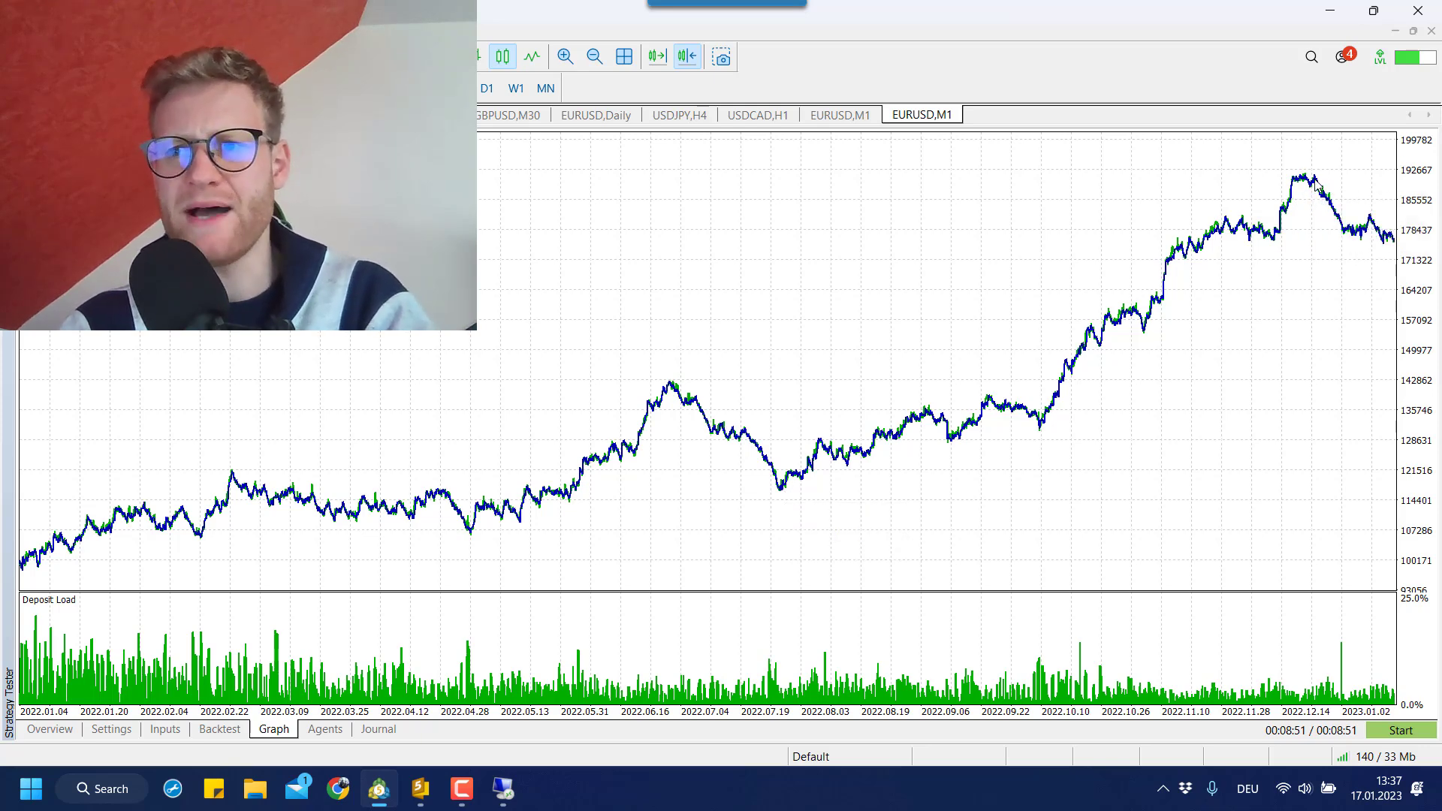
{"action": "mouse_move", "coordinate": [1319, 184]}
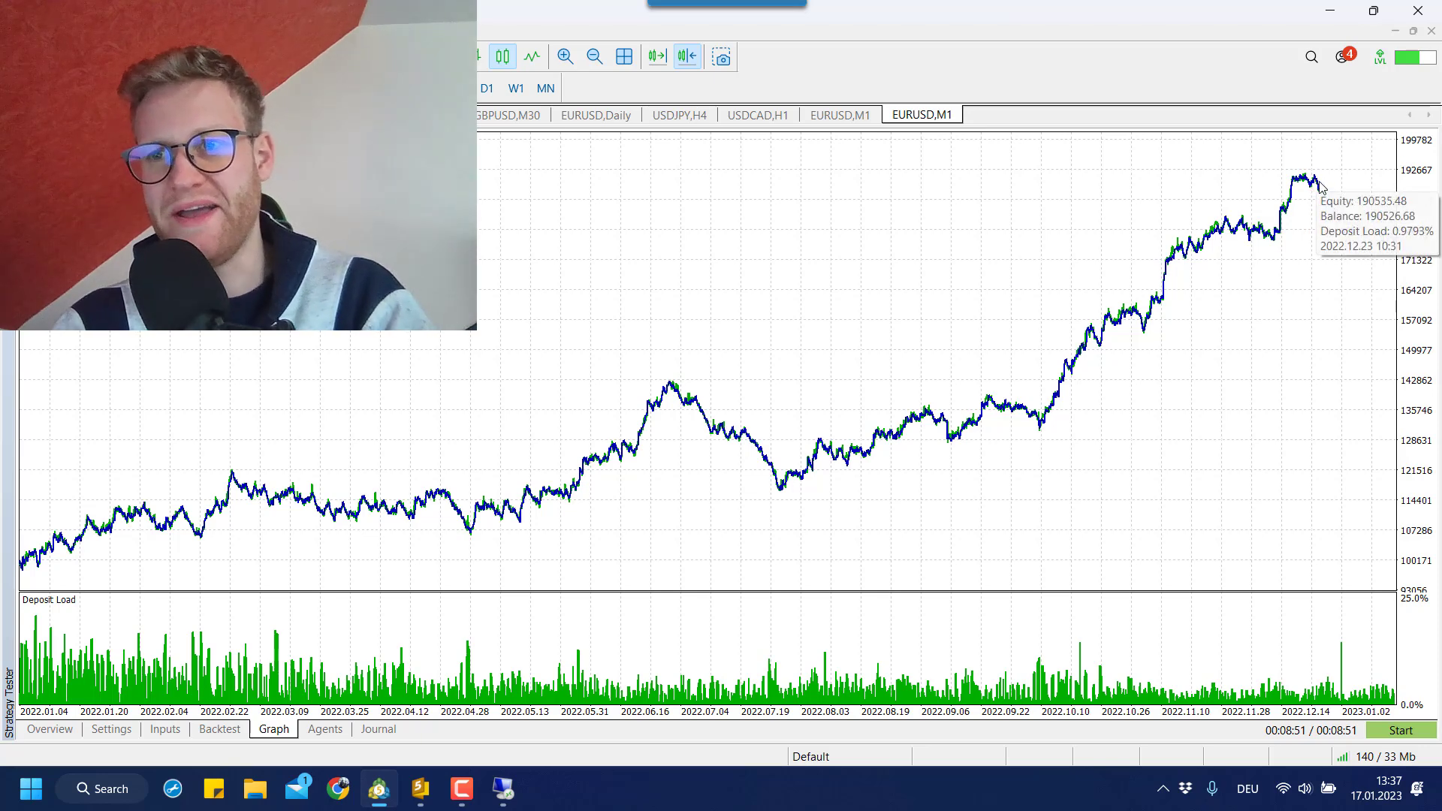
{"action": "mouse_move", "coordinate": [1348, 235]}
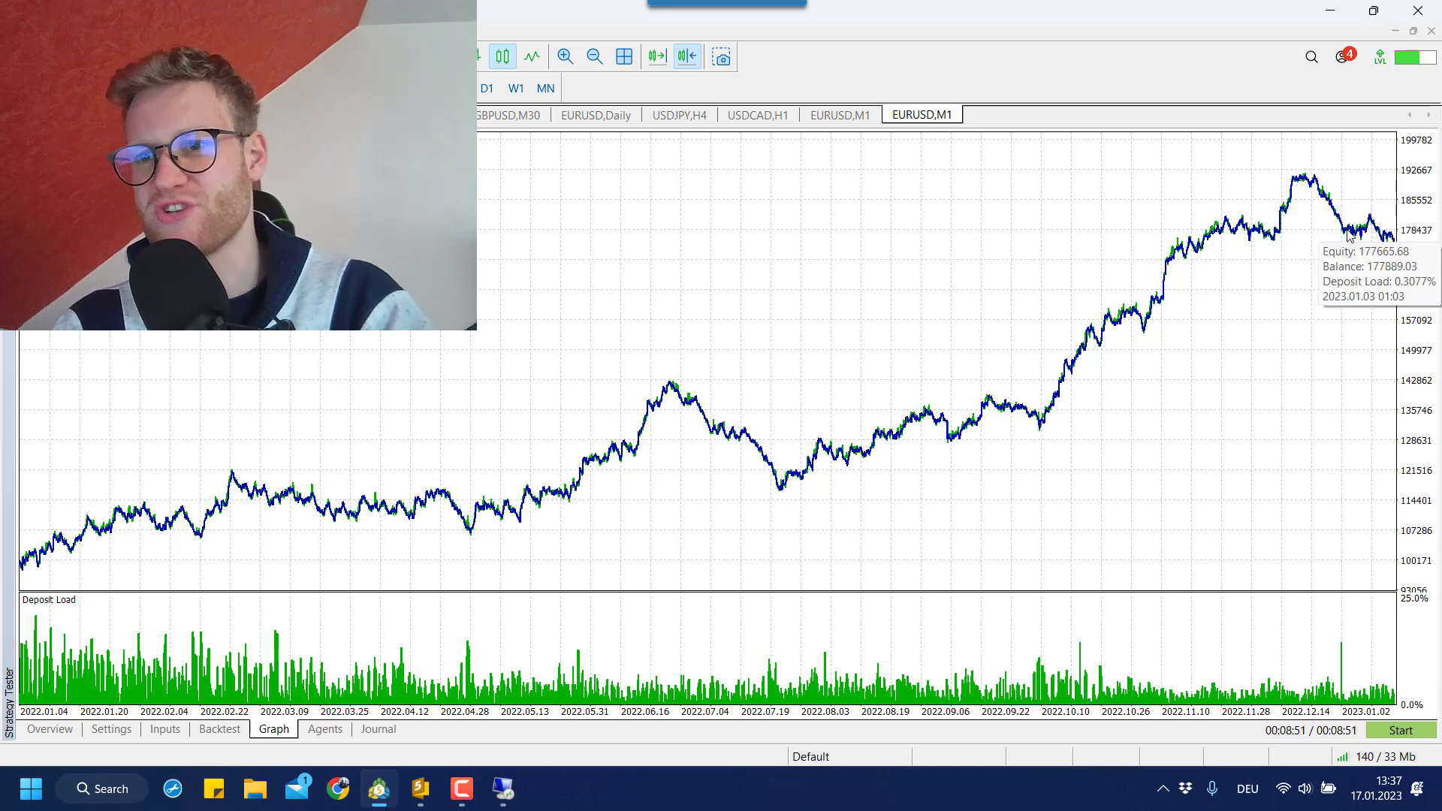
{"action": "mouse_move", "coordinate": [1394, 244]}
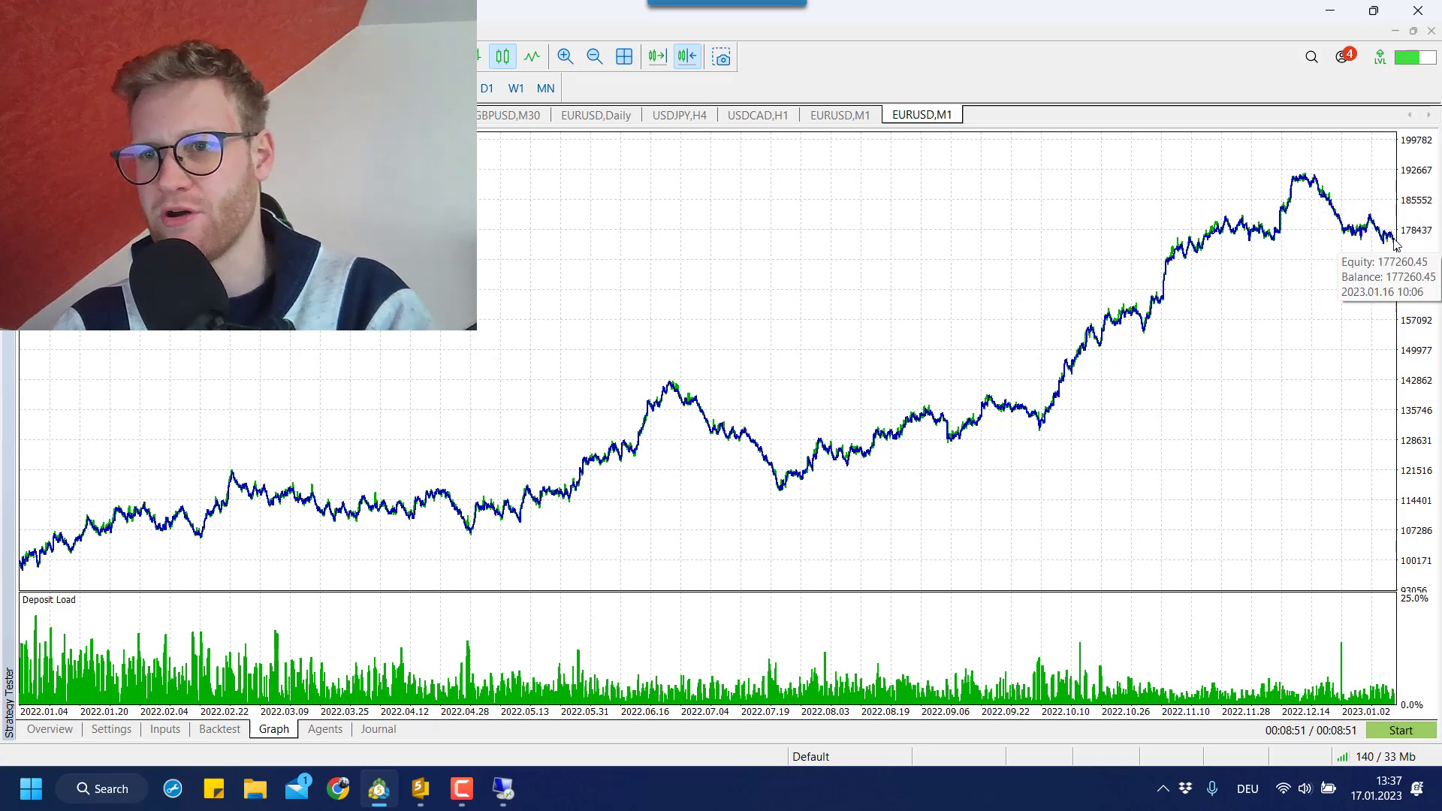